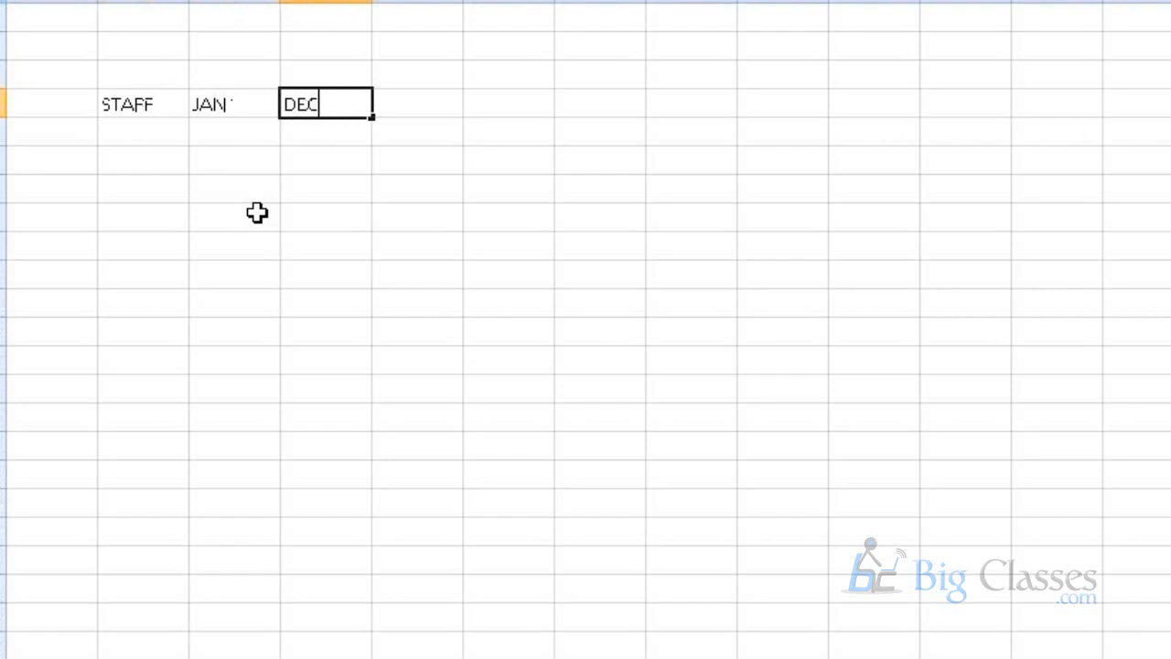
Add a DIFF column header beside the DEC header.
key(Tab)
text(DIFF)
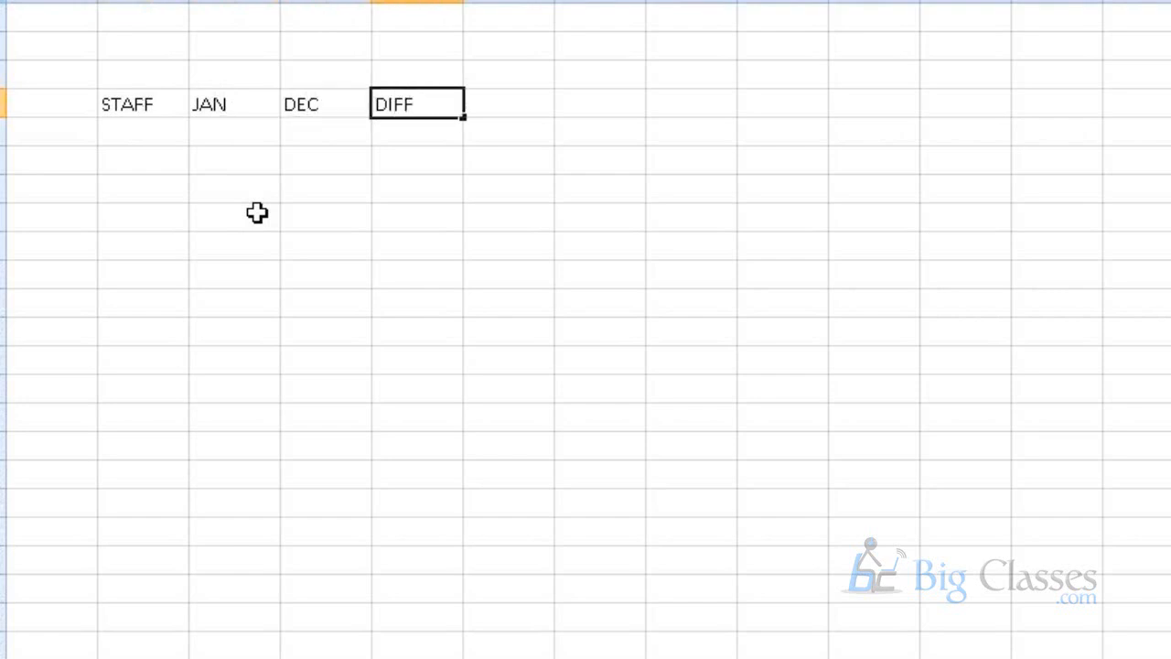
key(Left)
Fill in the row for staff A with JAN 200000, DEC 220000 and DIFF 20000.
key(Left)
key(Left)
key(Down)
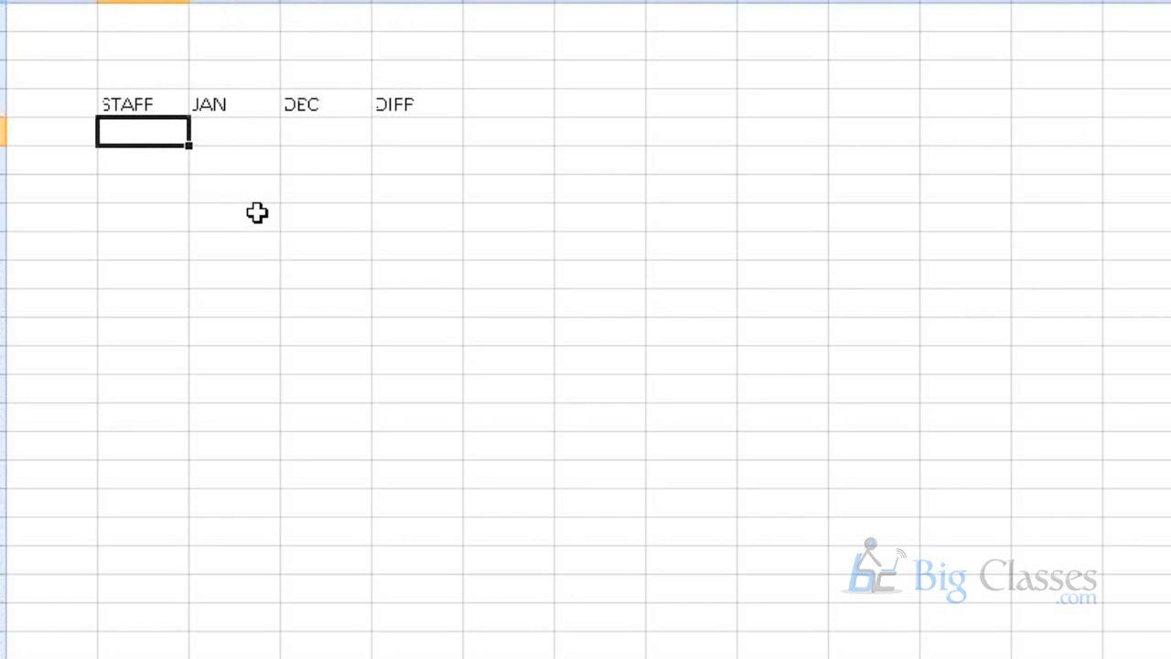
text(A)
key(Tab)
text(2)
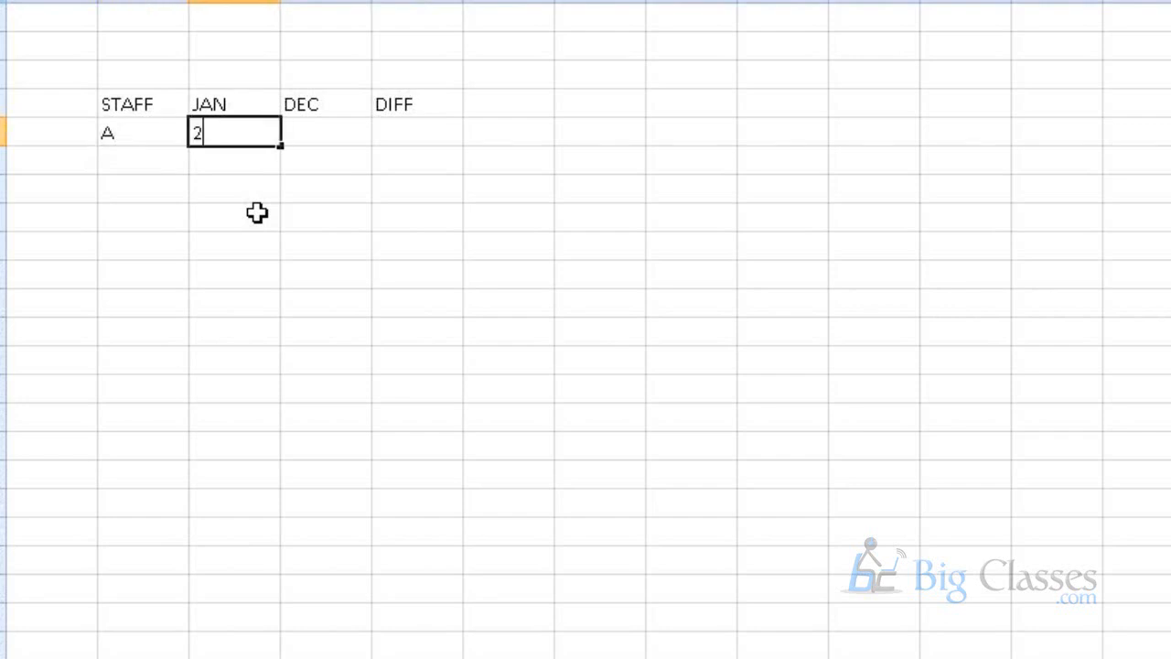
text(00000)
key(Tab)
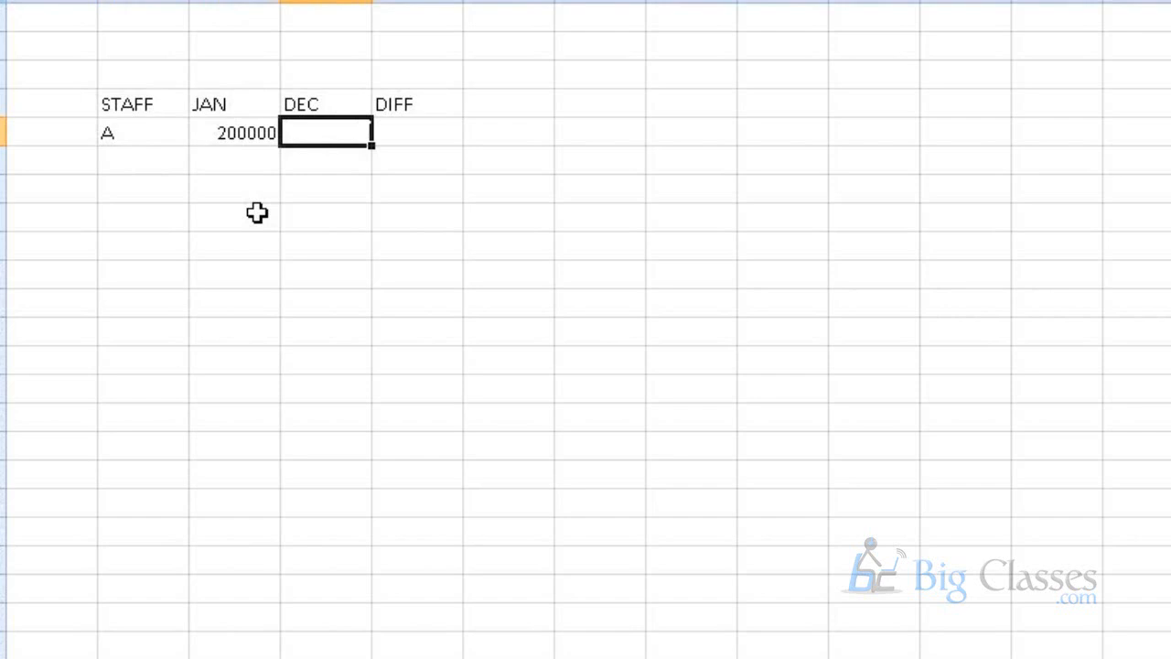
text(220)
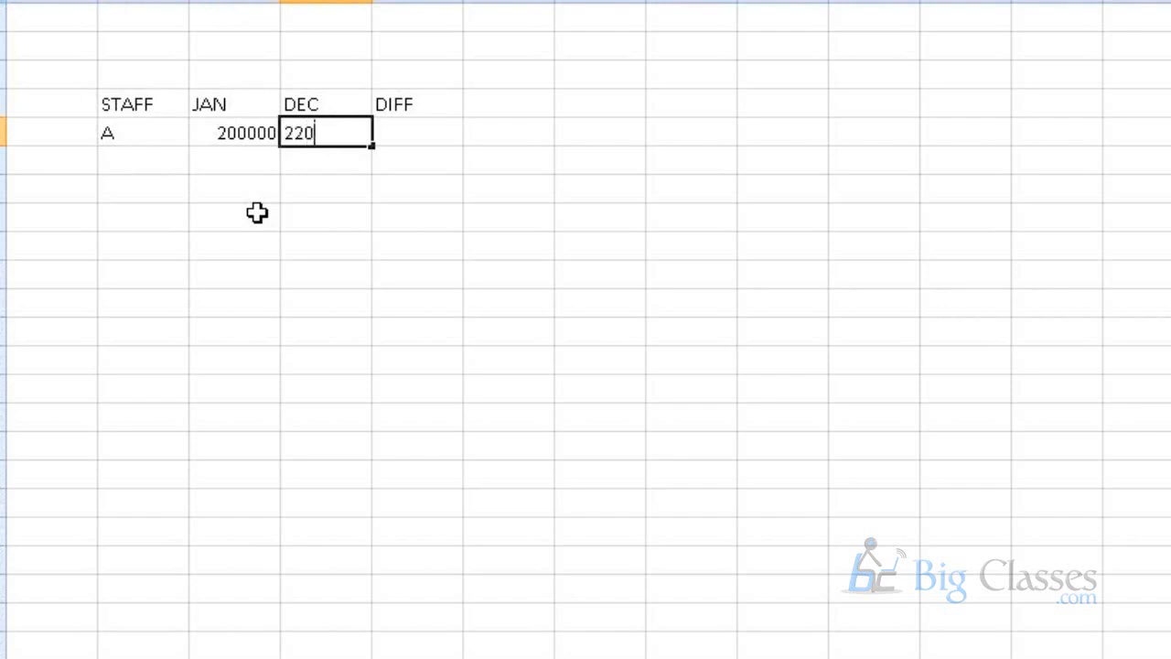
text(000)
key(Tab)
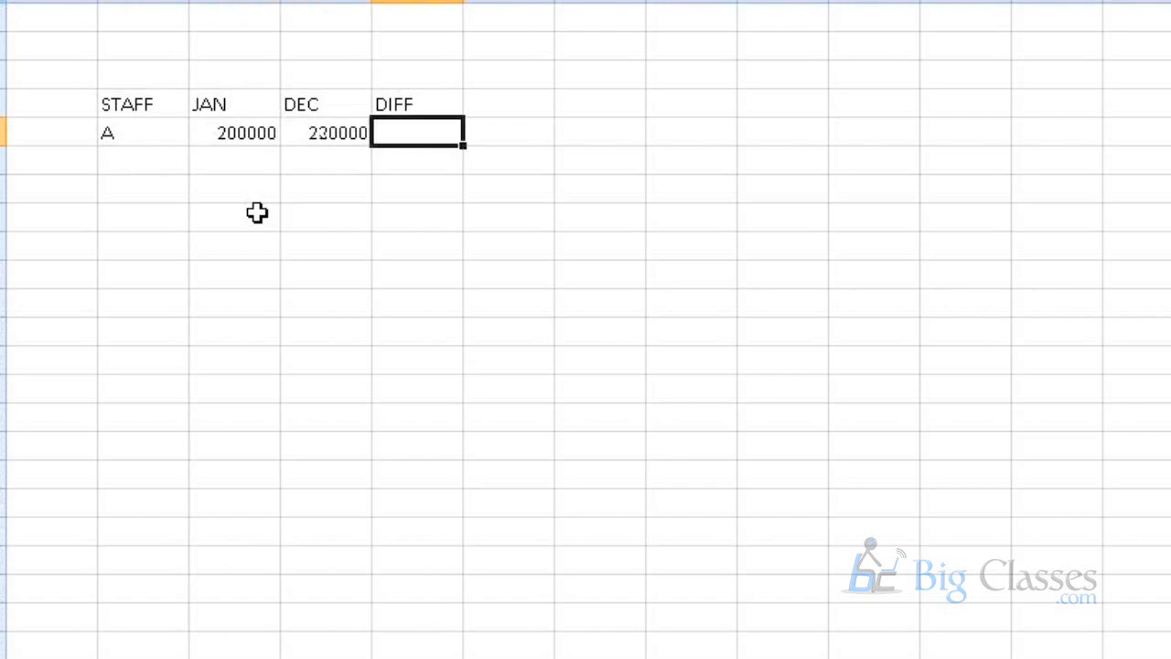
text(20000)
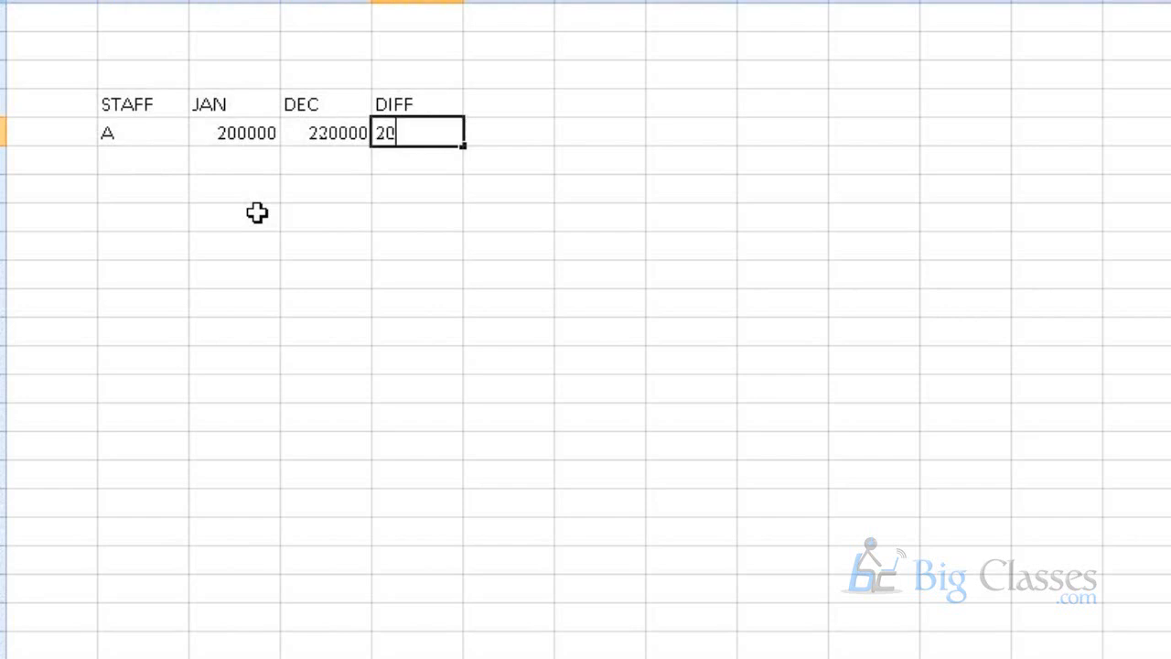
key(Return)
Fill in the row for staff B with JAN 200000, DEC 180000 and DIFF -20000.
key(Left)
key(Left)
key(Left)
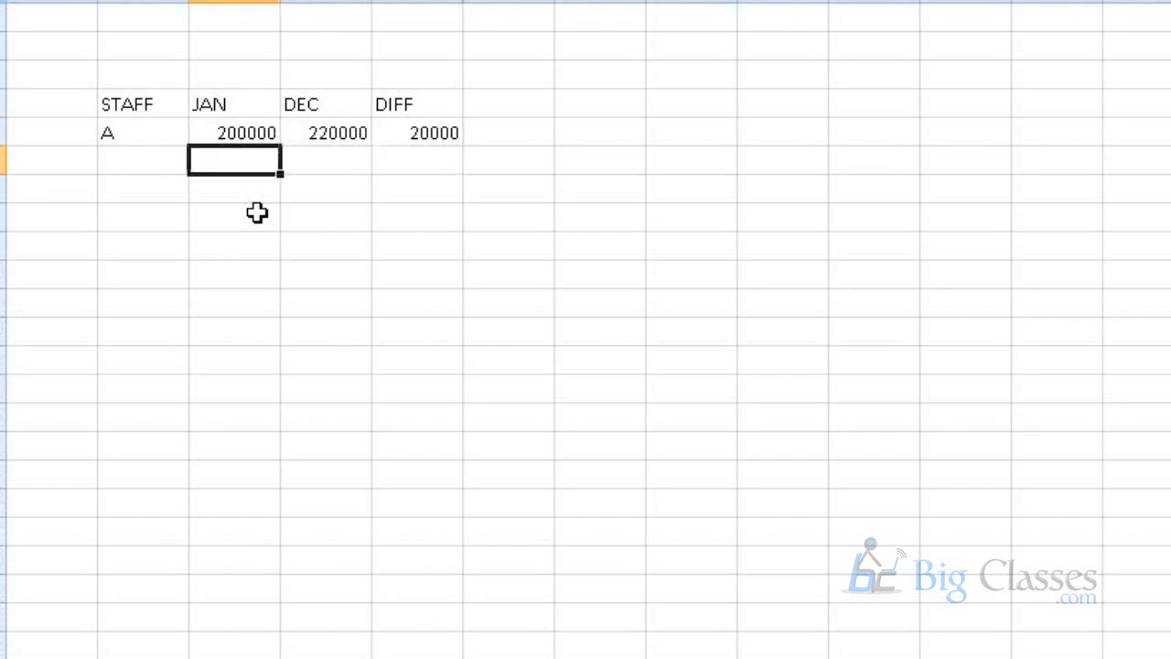
text(B)
key(Tab)
text(2)
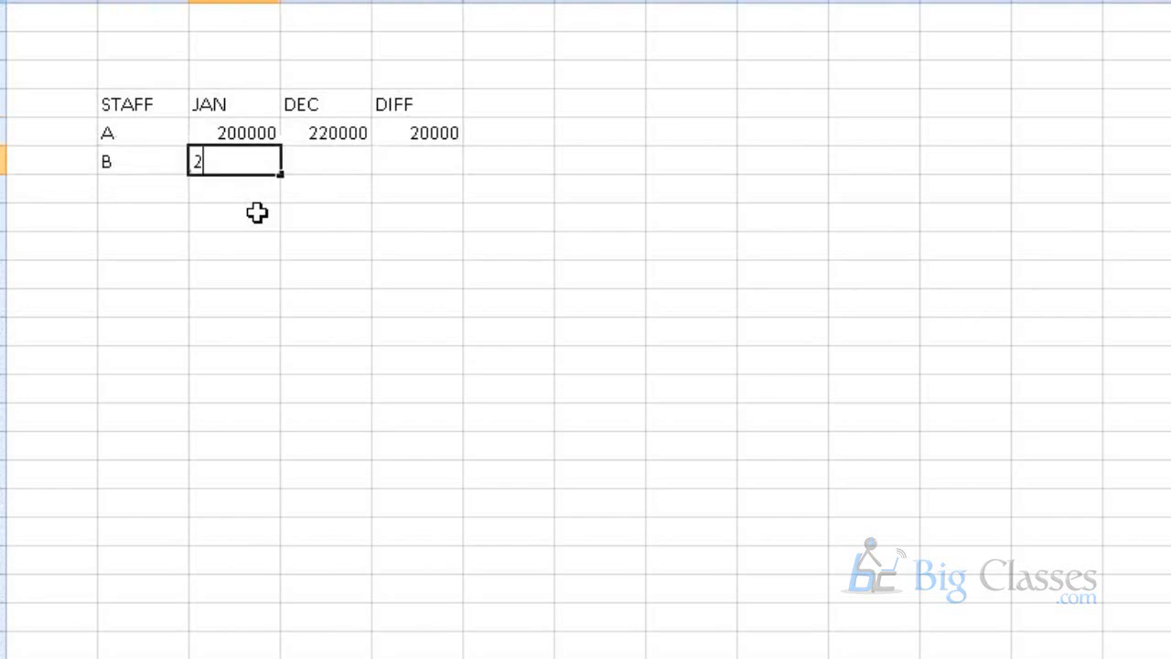
text(00000)
key(Tab)
text(18)
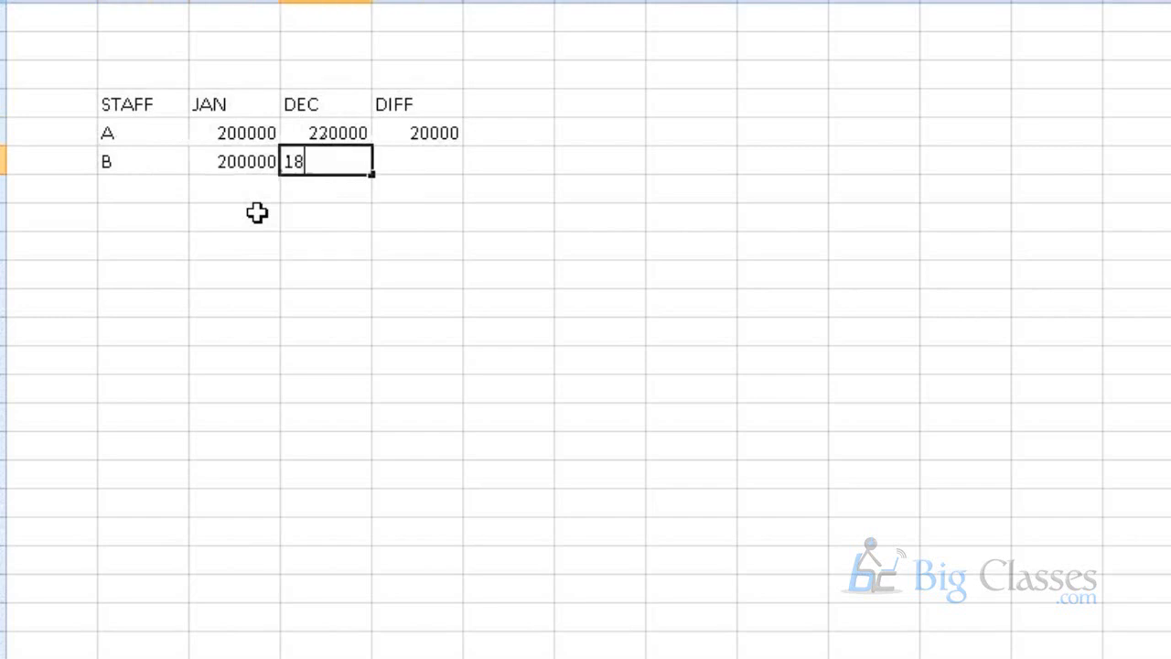
text(0000)
key(Tab)
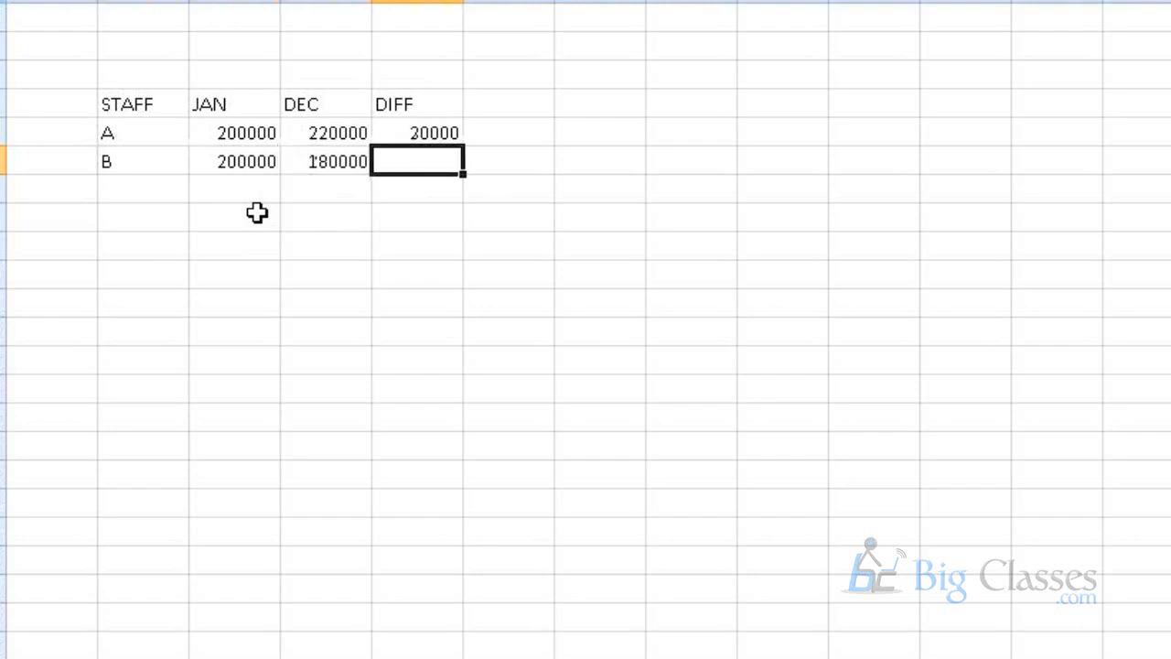
text(-20)
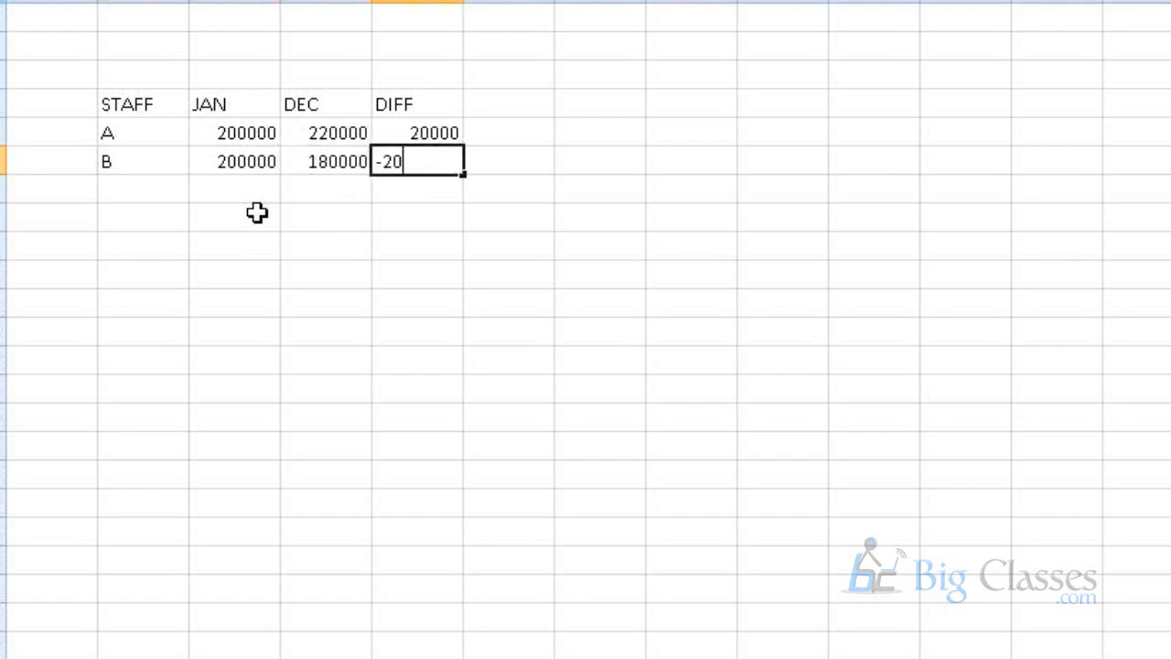
text(000)
key(Return)
Fill in the row for staff C with JAN 200000, DEC 250000 and DIFF 50000.
key(Left)
key(Left)
key(Left)
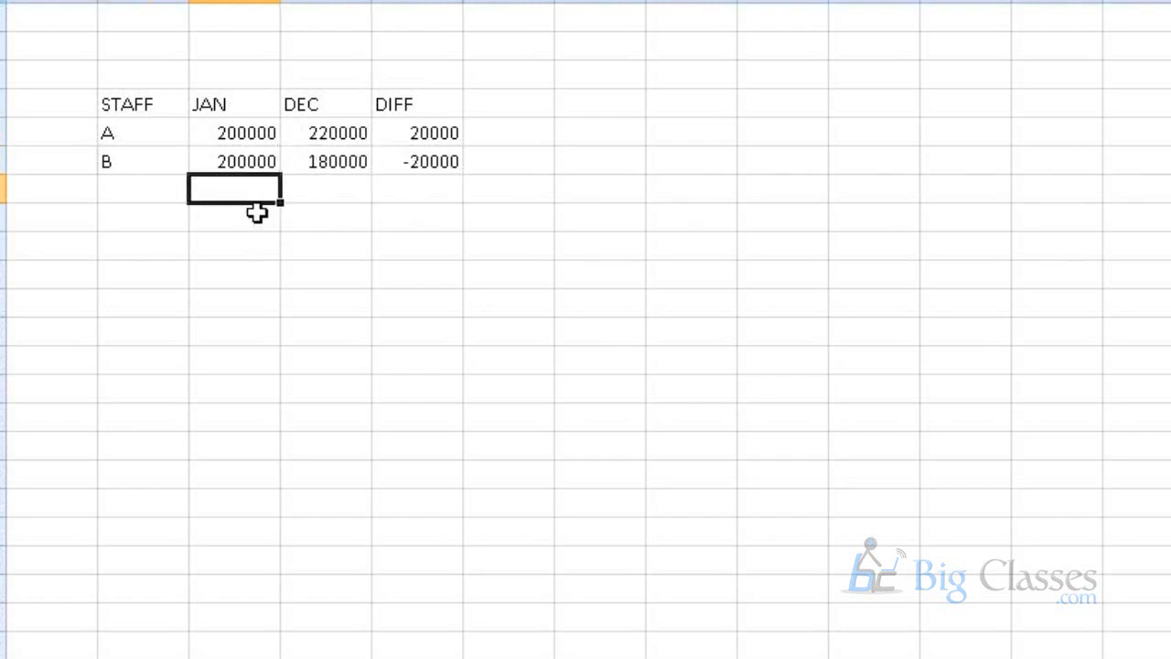
text(C)
key(Tab)
text(200000)
key(Tab)
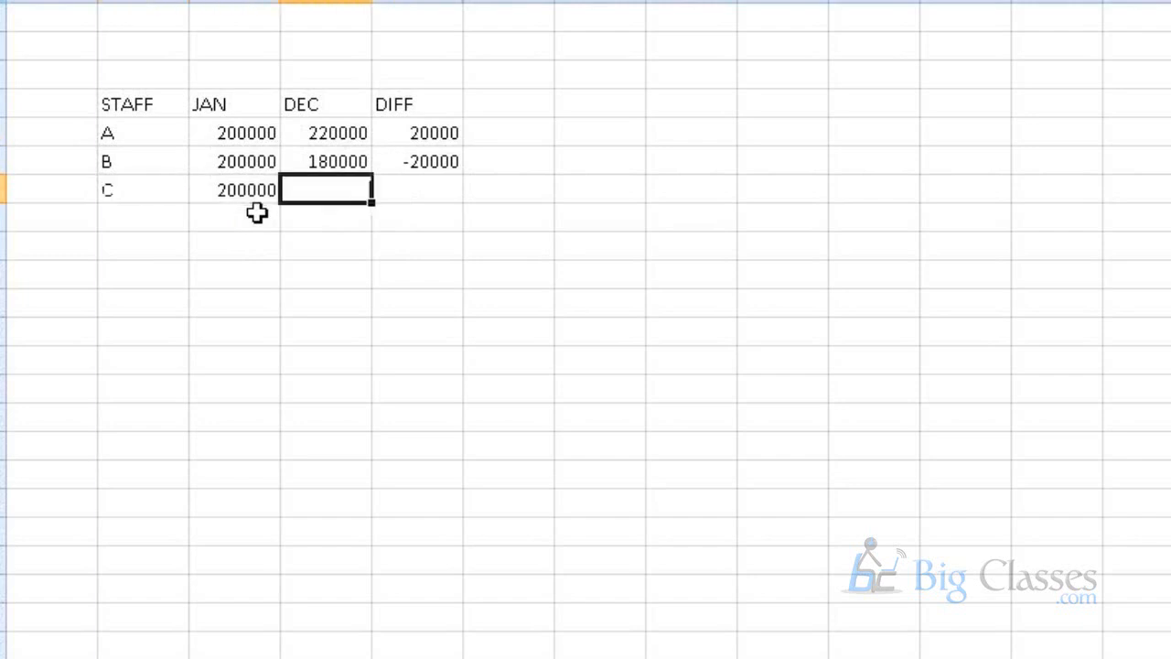
text(250000)
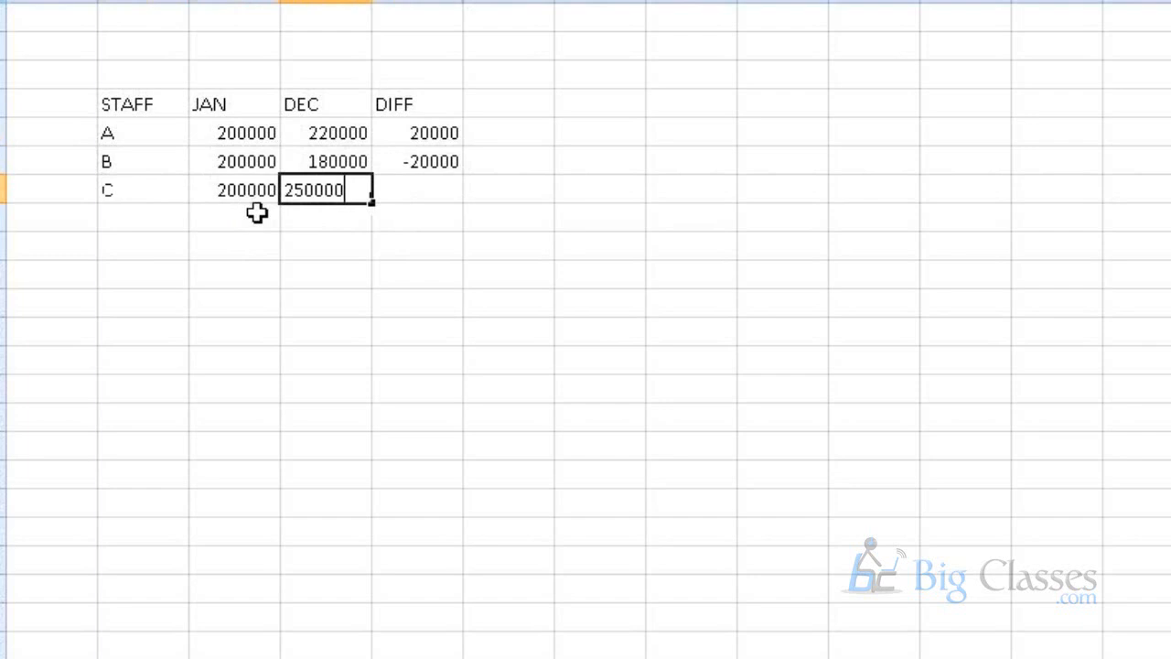
key(Tab)
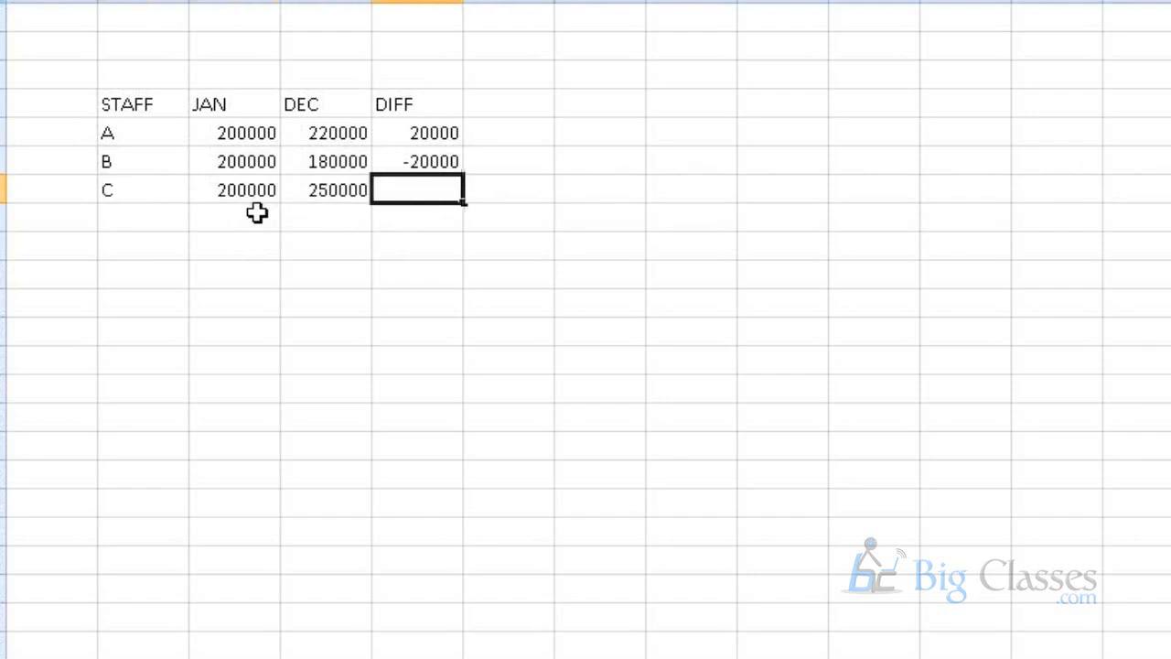
text(50000)
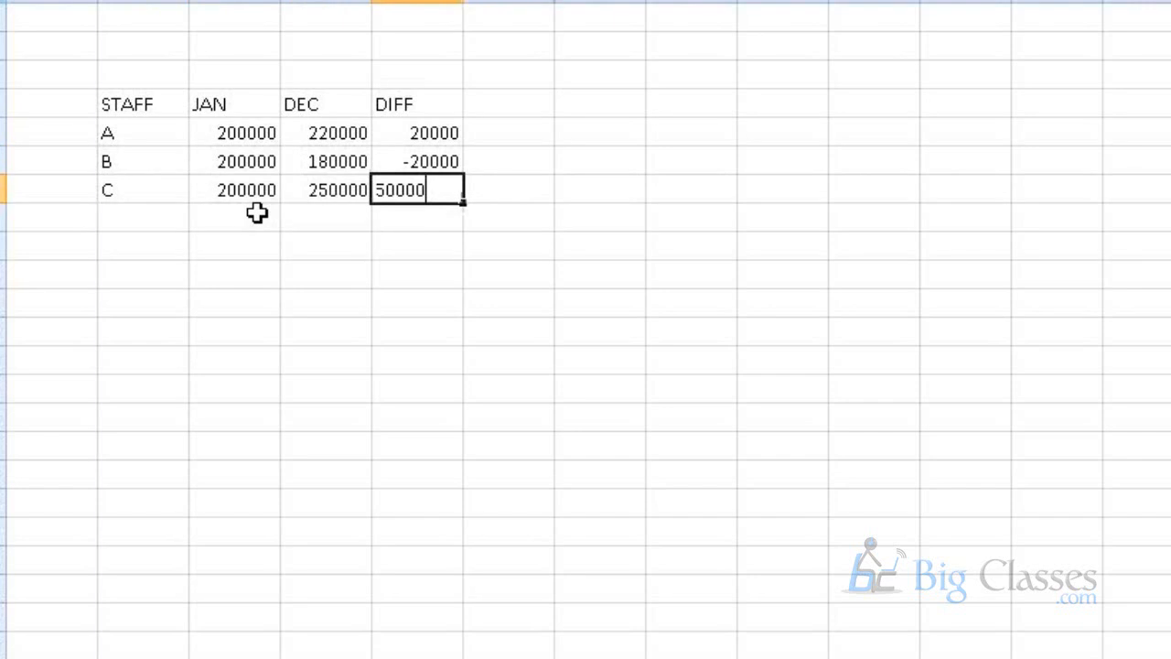
Apply all borders to the whole staff table and make its header row bold.
drag(167, 128, 387, 188)
click(360, 0)
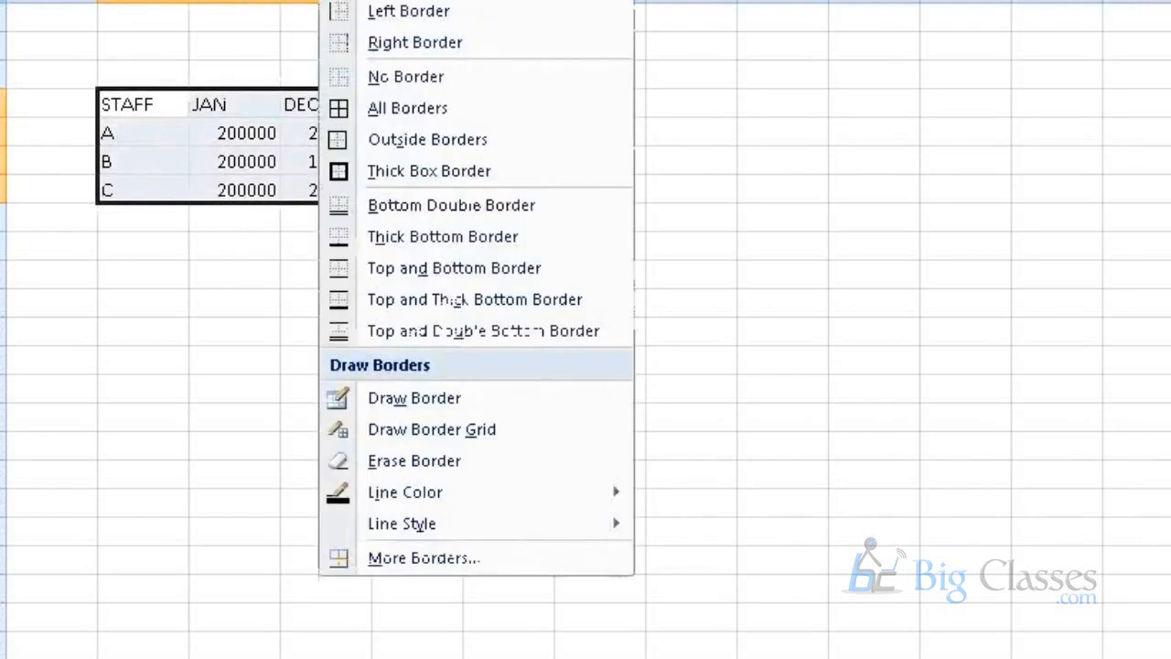
click(368, 114)
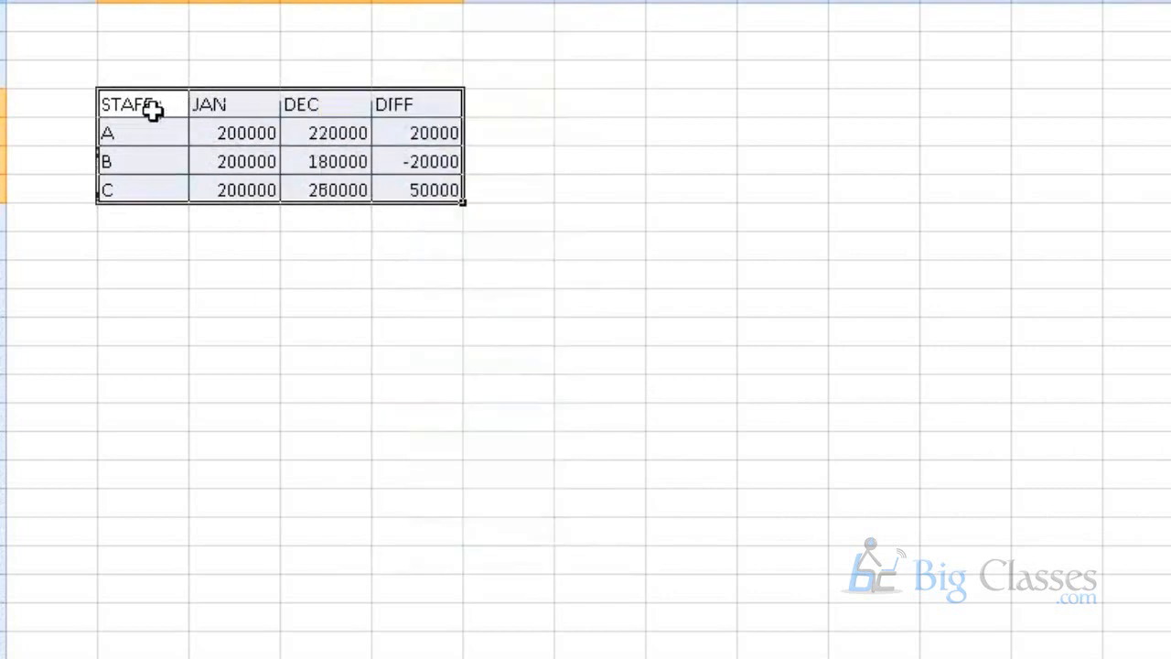
drag(152, 110, 387, 107)
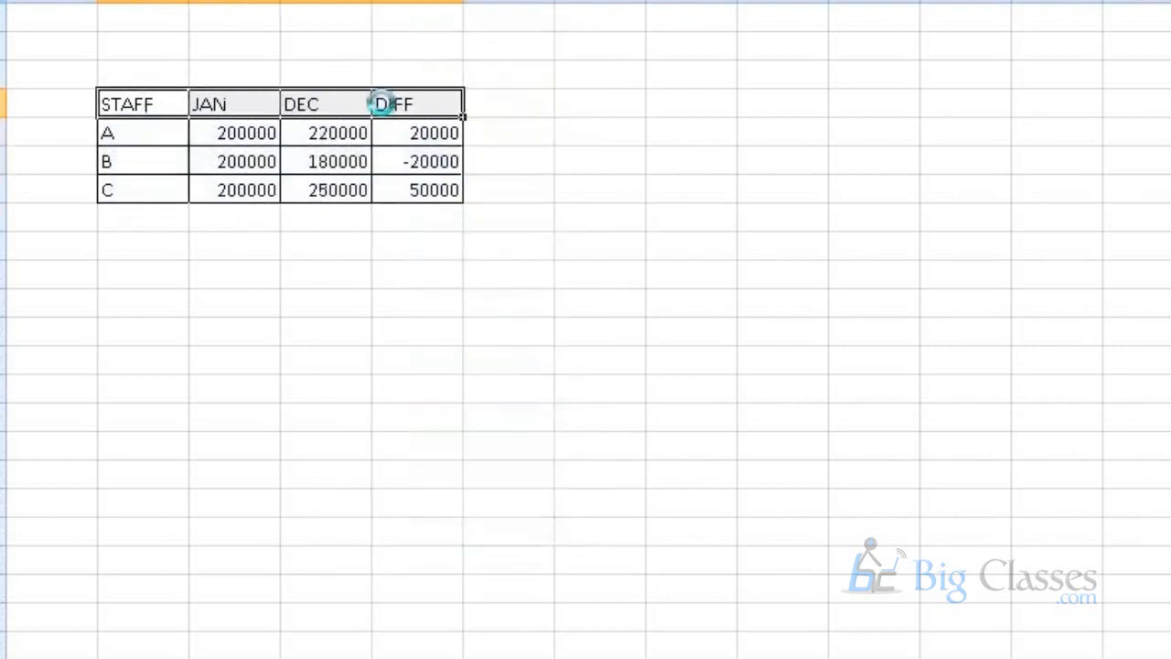
key(ctrl+b)
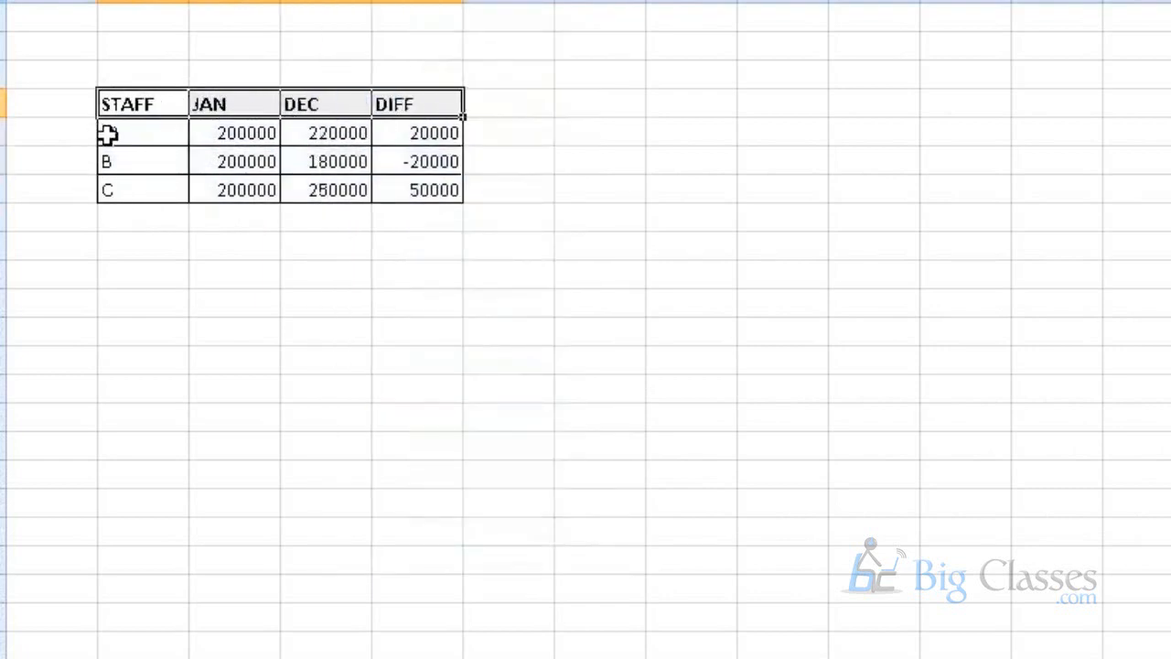
click(136, 162)
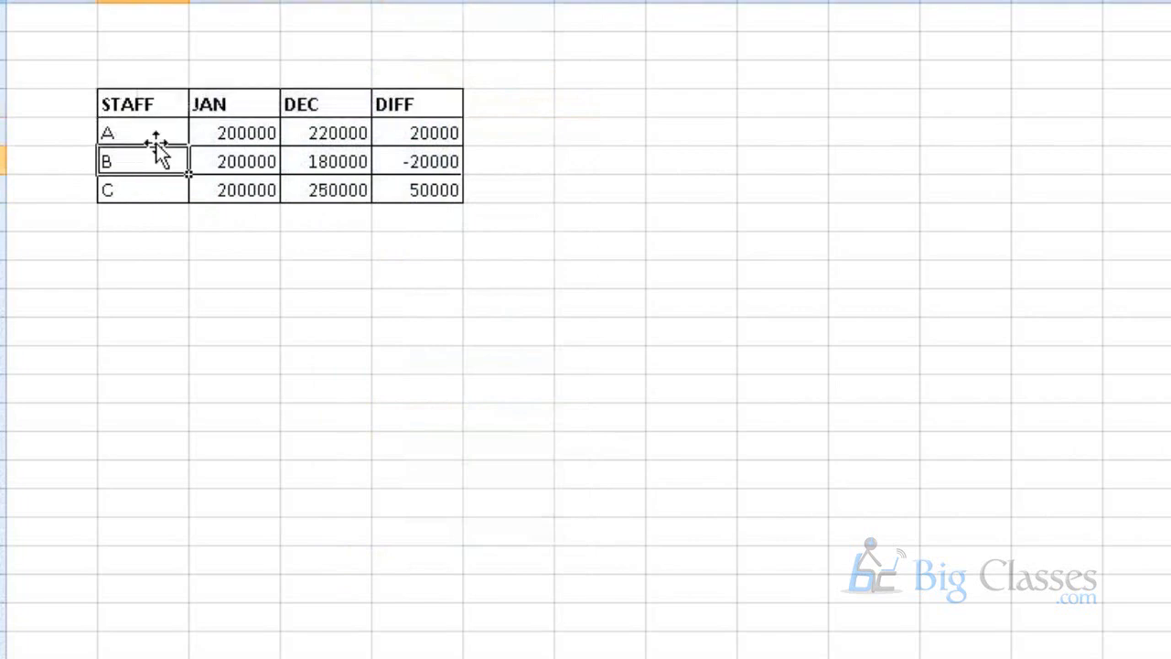
click(156, 139)
click(404, 134)
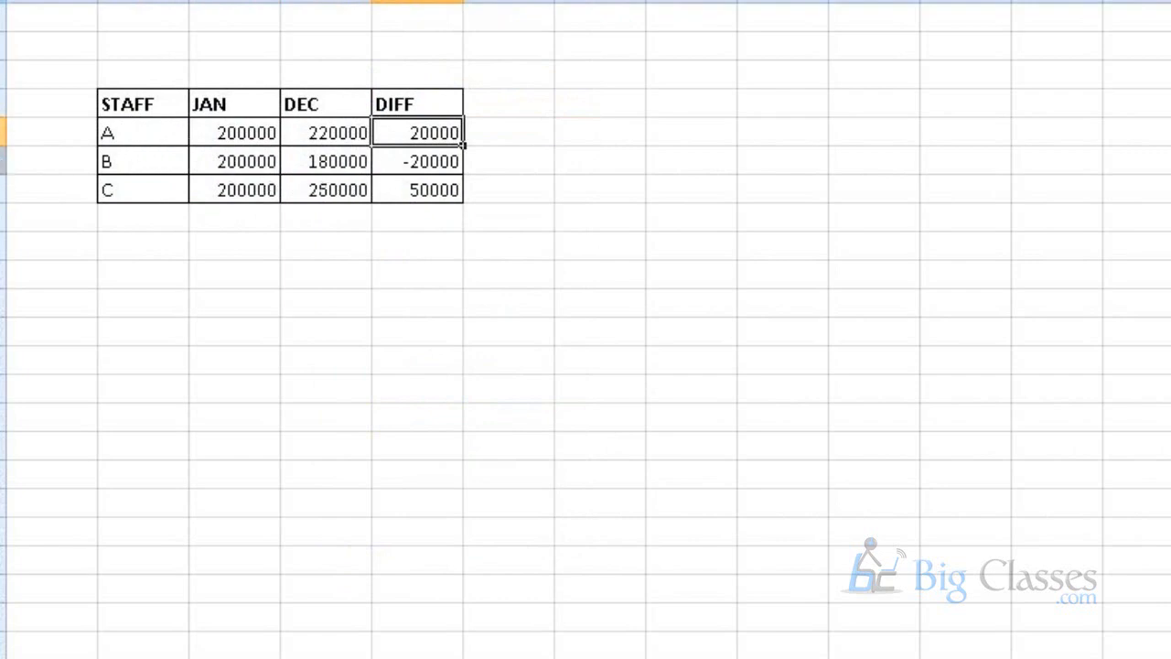
click(4, 161)
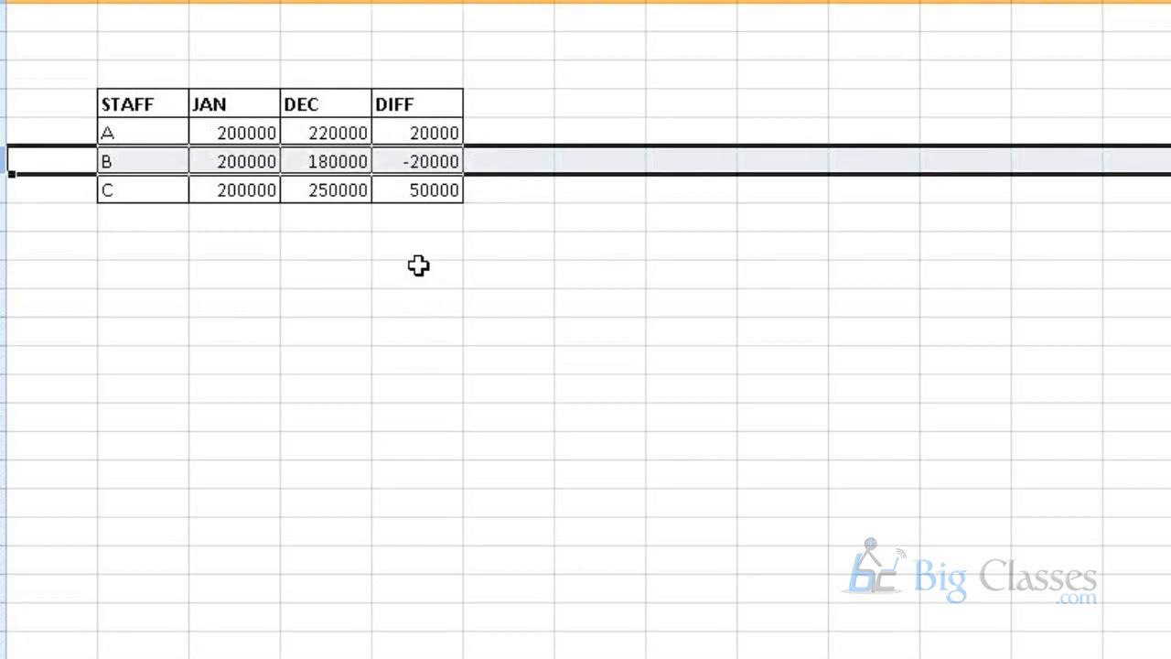
click(2, 190)
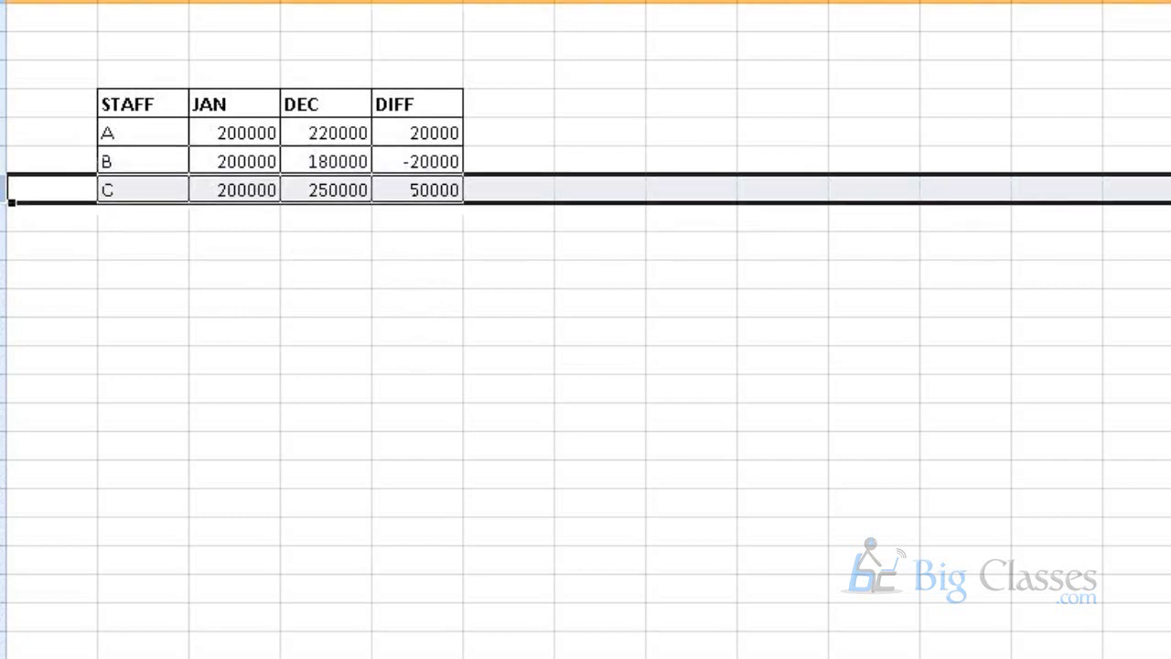
click(442, 192)
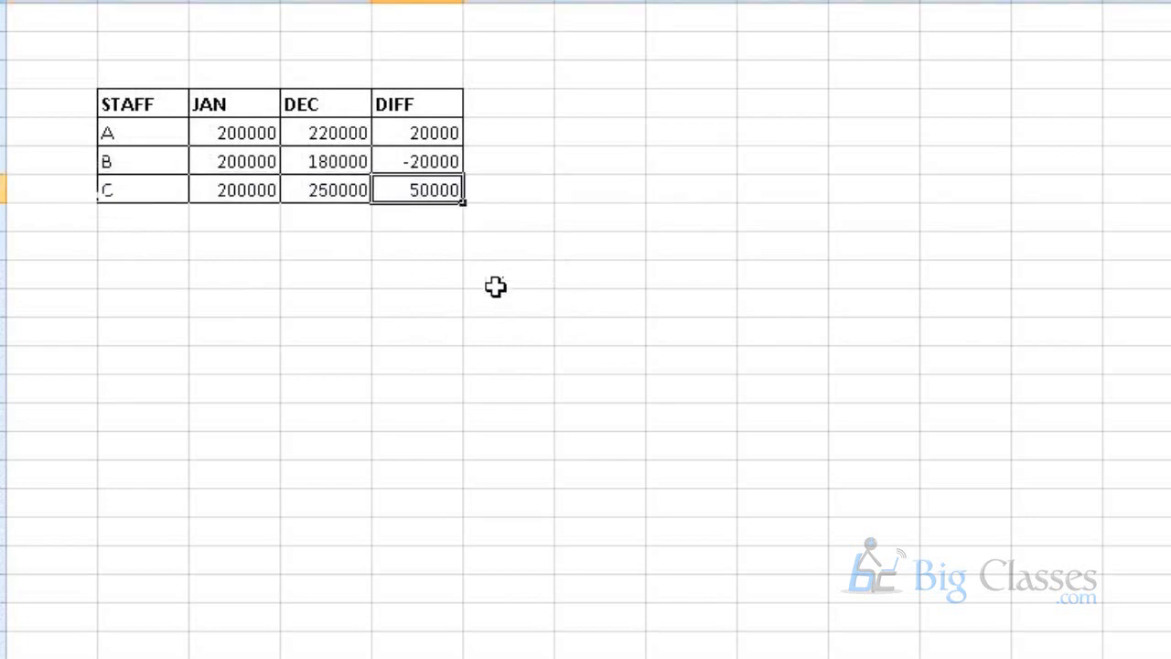
click(392, 134)
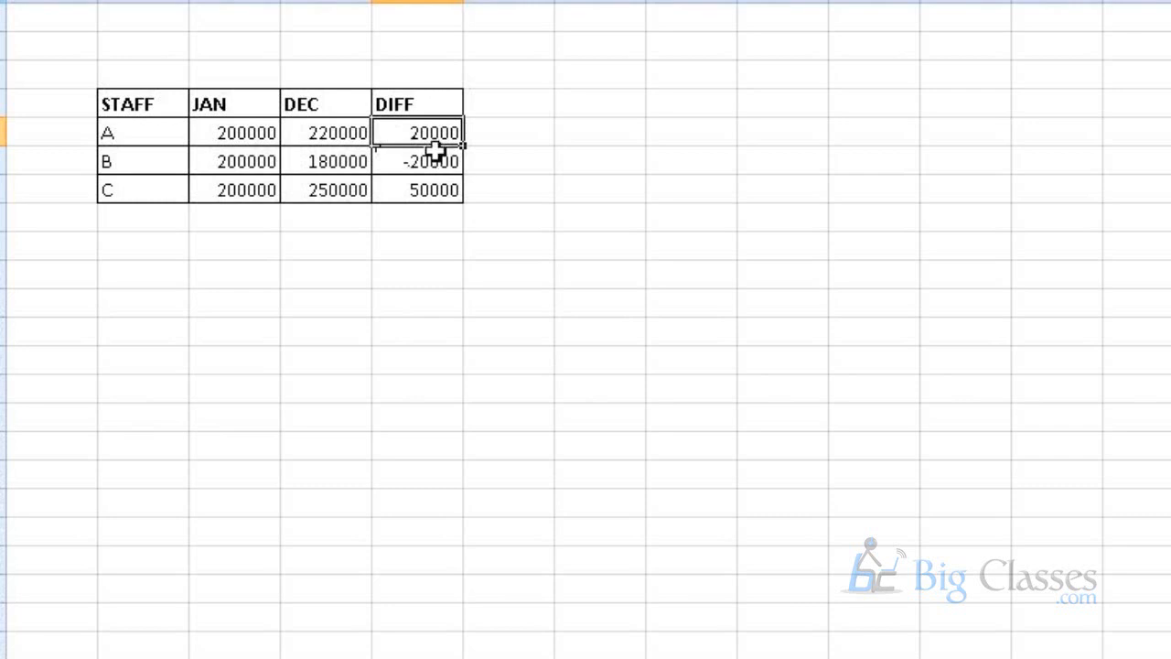
click(3, 161)
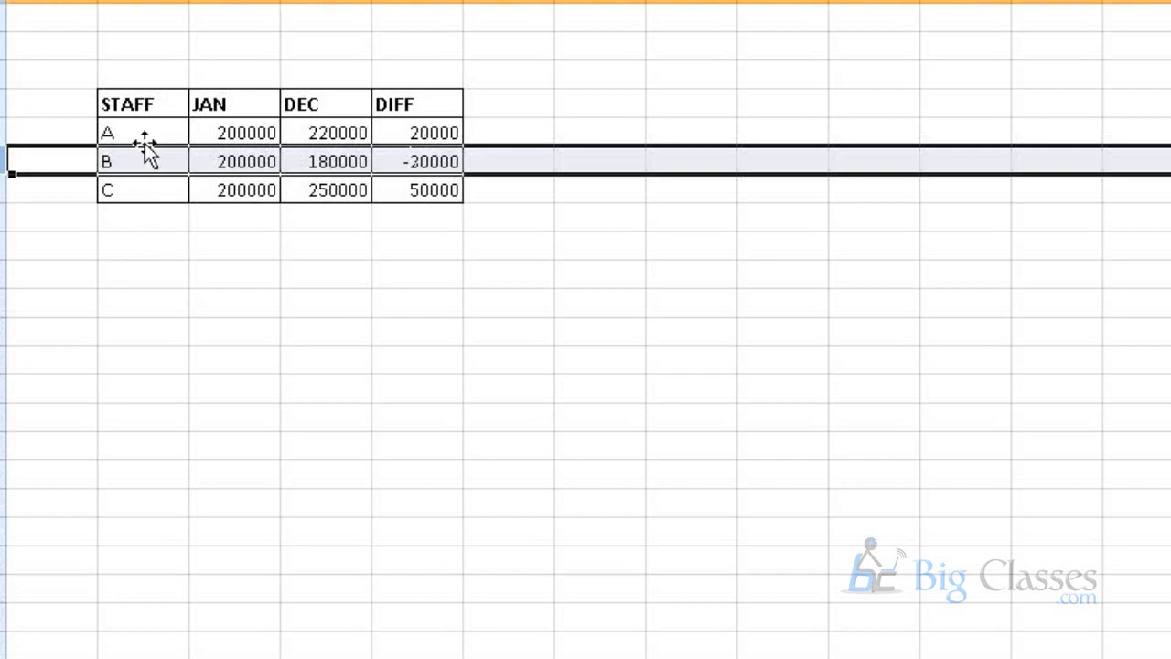
Try repeating the A, B, C staff entries down the STAFF column for 15 more rows, and undo the fill.
drag(141, 145, 212, 631)
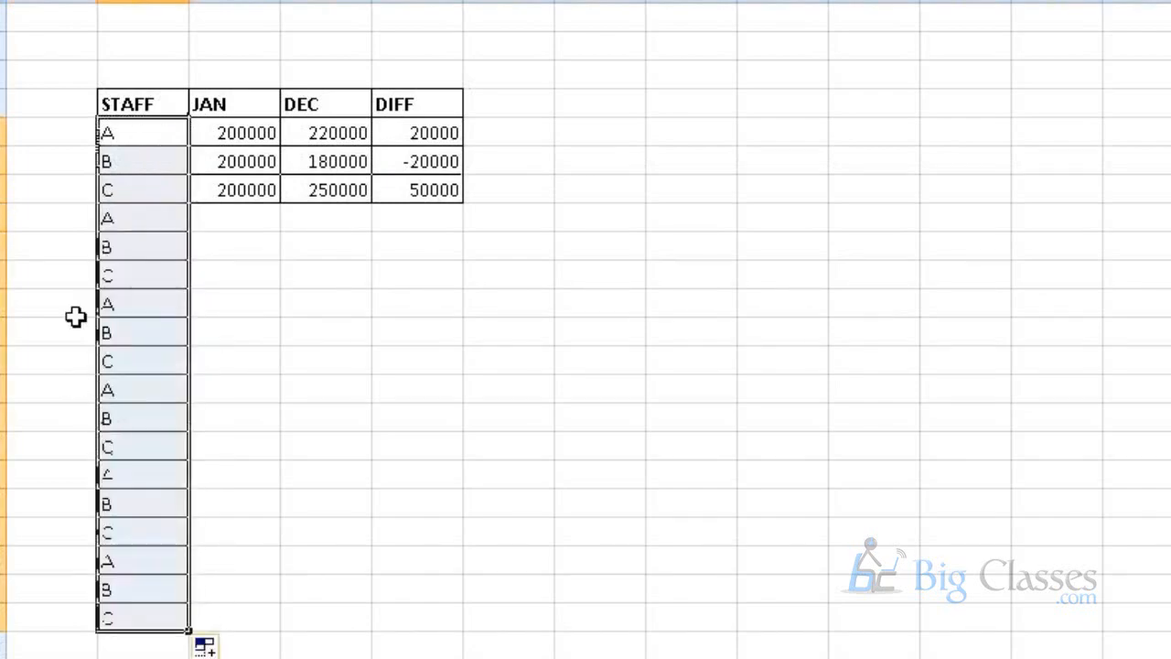
click(138, 162)
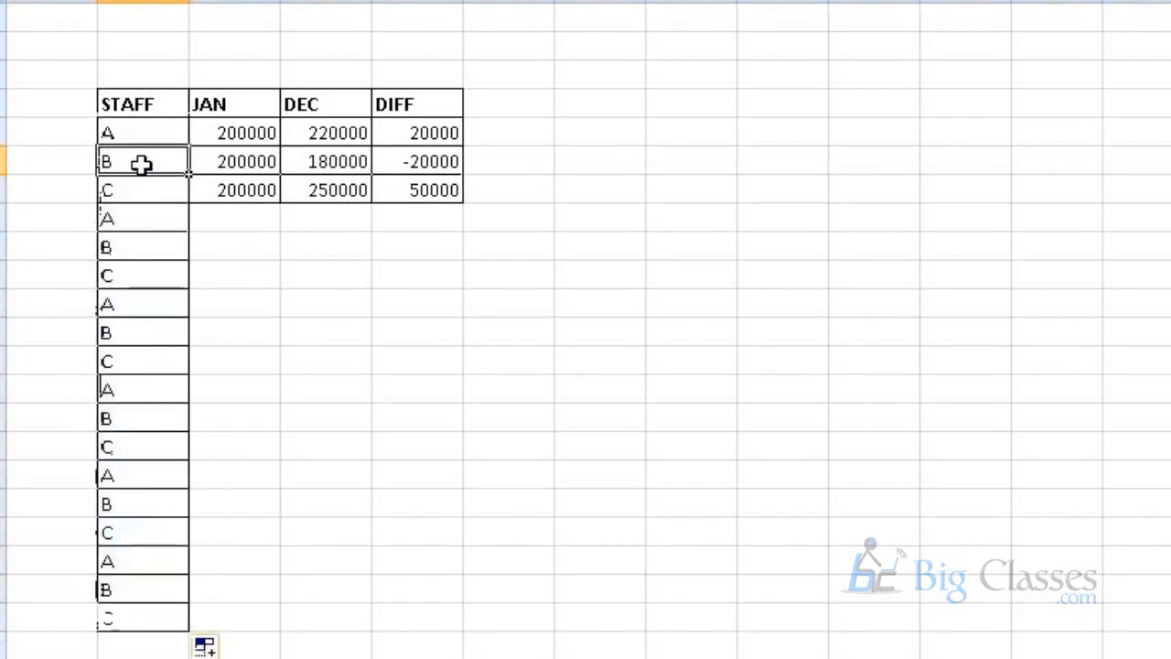
click(137, 217)
click(138, 385)
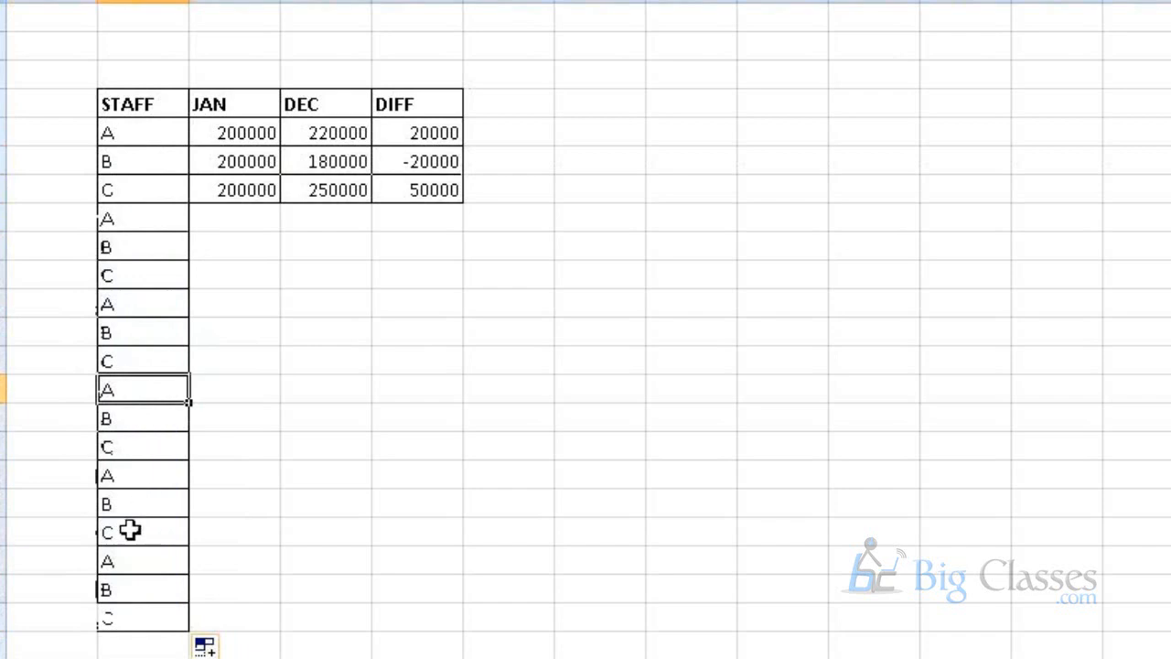
click(130, 531)
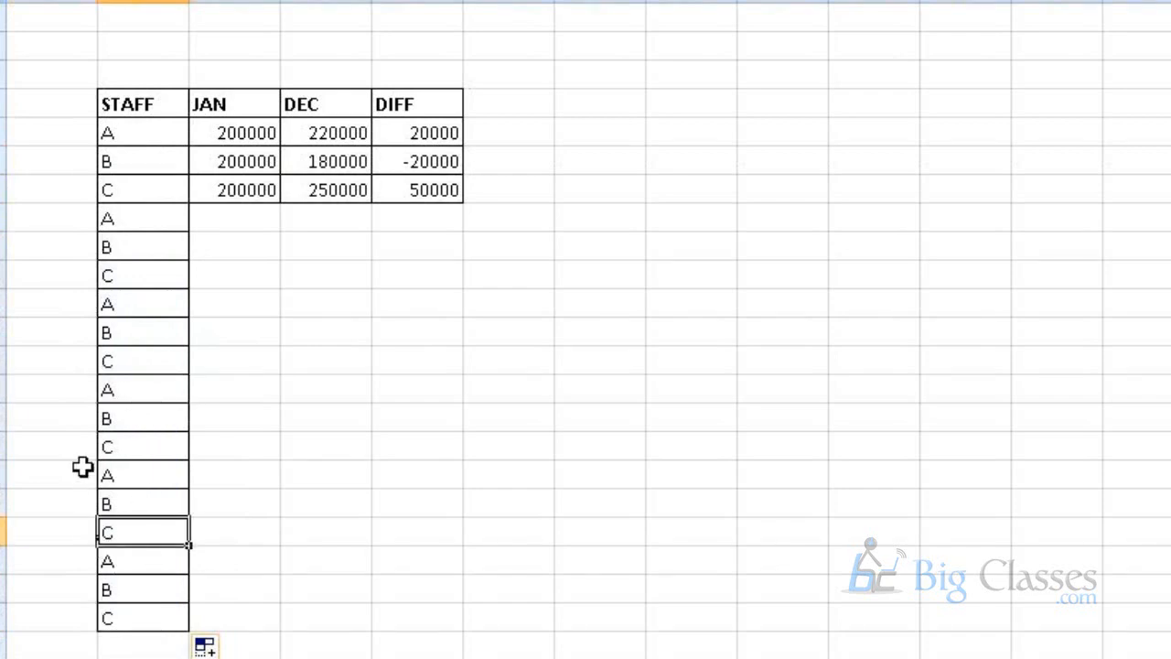
key(ctrl+z)
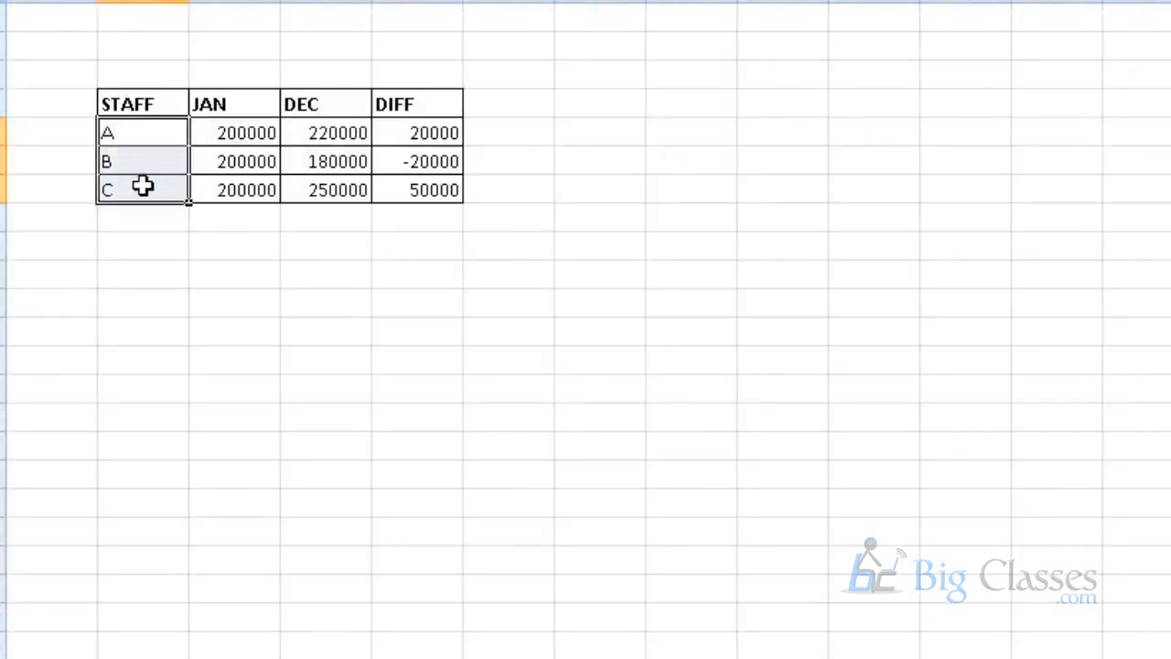
Highlight the table row of staff B with a yellow fill.
drag(157, 171, 397, 162)
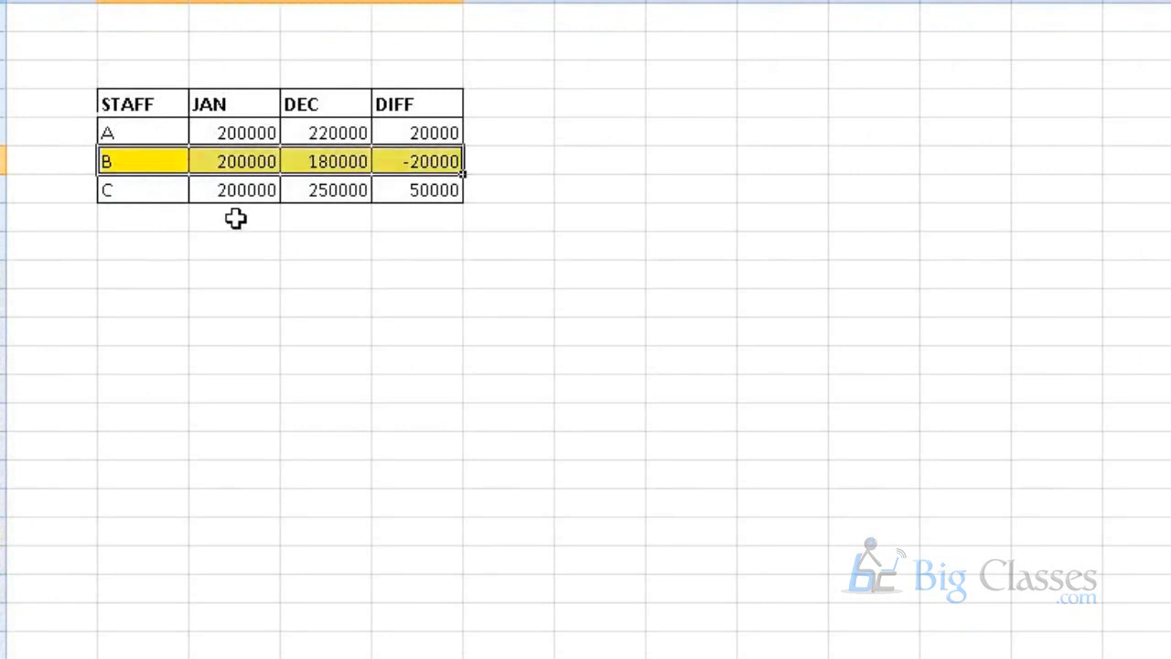
click(210, 162)
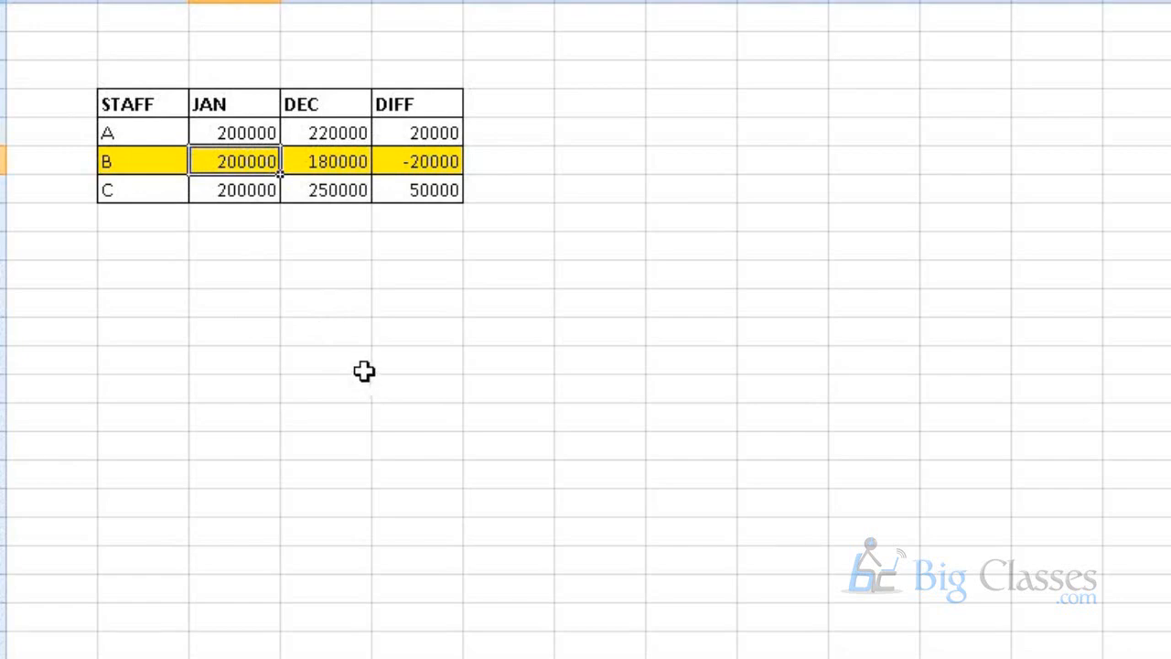
Enter the row labels X, Y and Z down the STAFF column, several rows below the staff table.
click(179, 388)
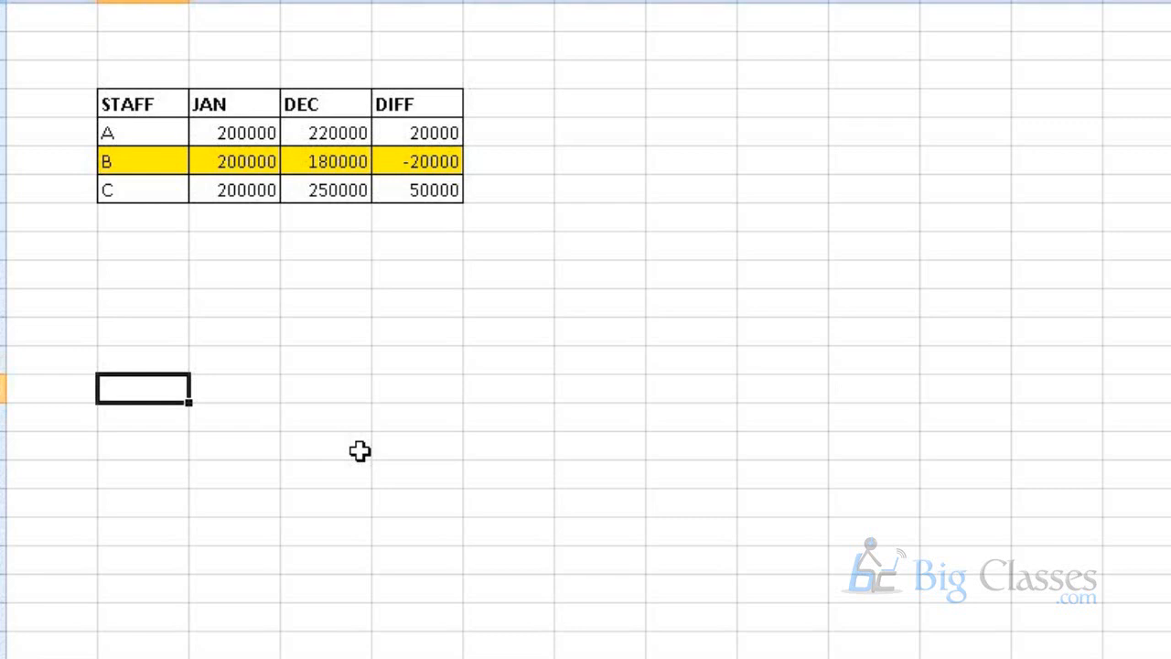
text(X)
key(Return)
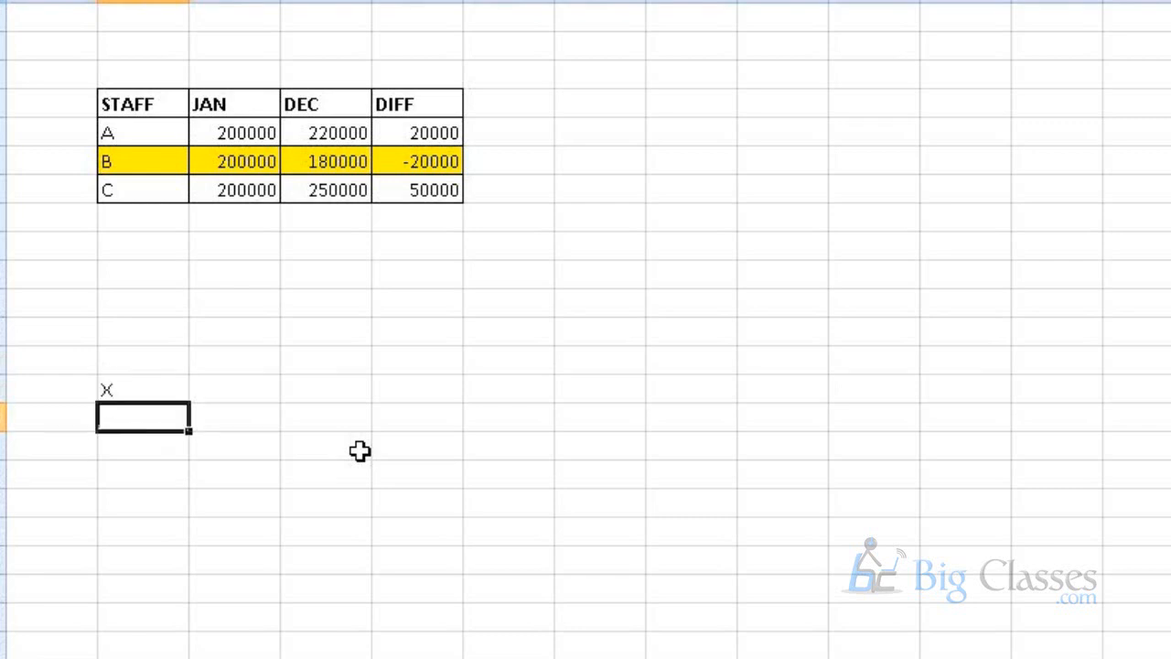
text(Y)
key(Return)
text(Z)
key(Up)
Add the column headings PRICE, SERV and DURATION in the row above the X label, starting one column after it.
key(Up)
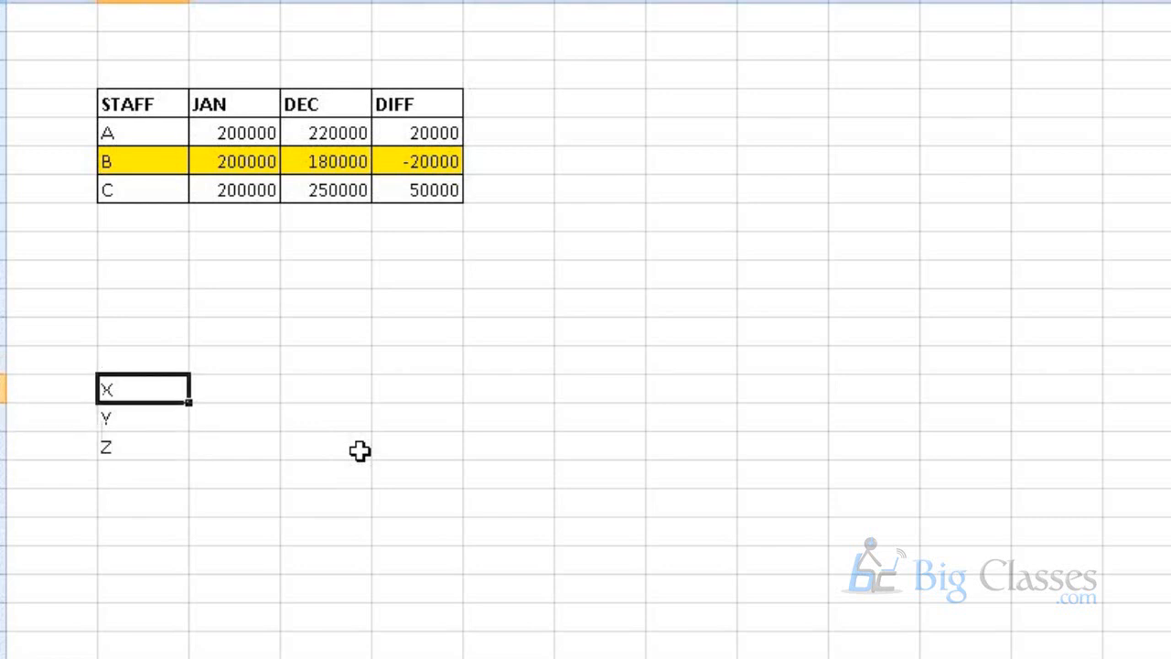
key(Up)
key(Right)
text(PRICE)
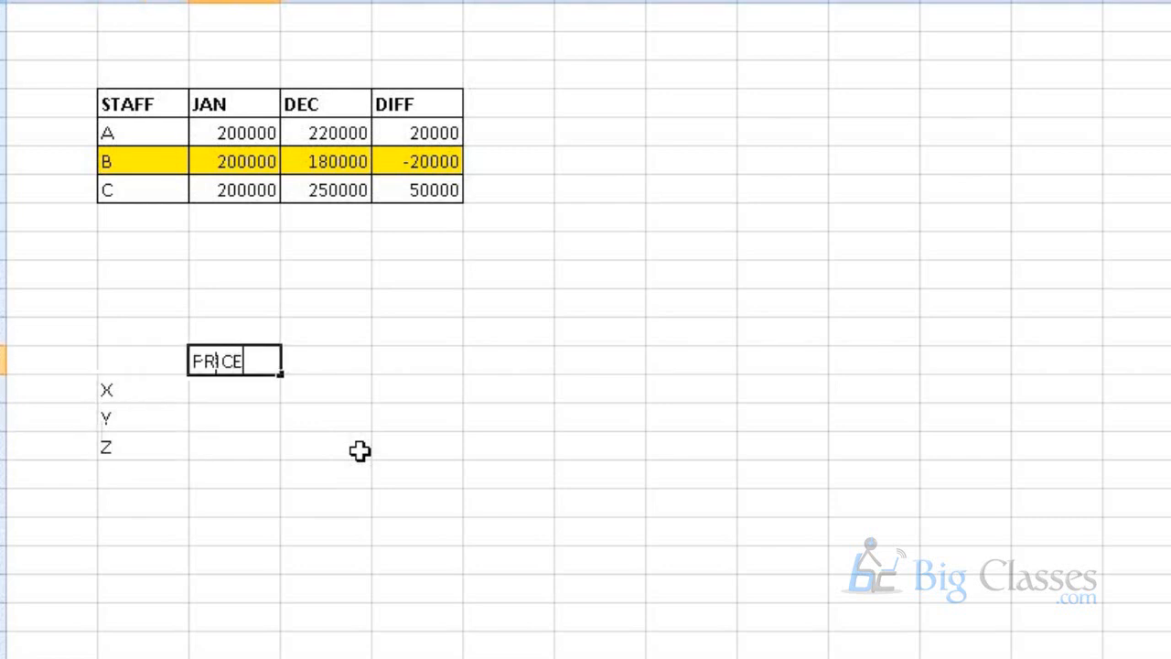
key(Tab)
text(SERC)
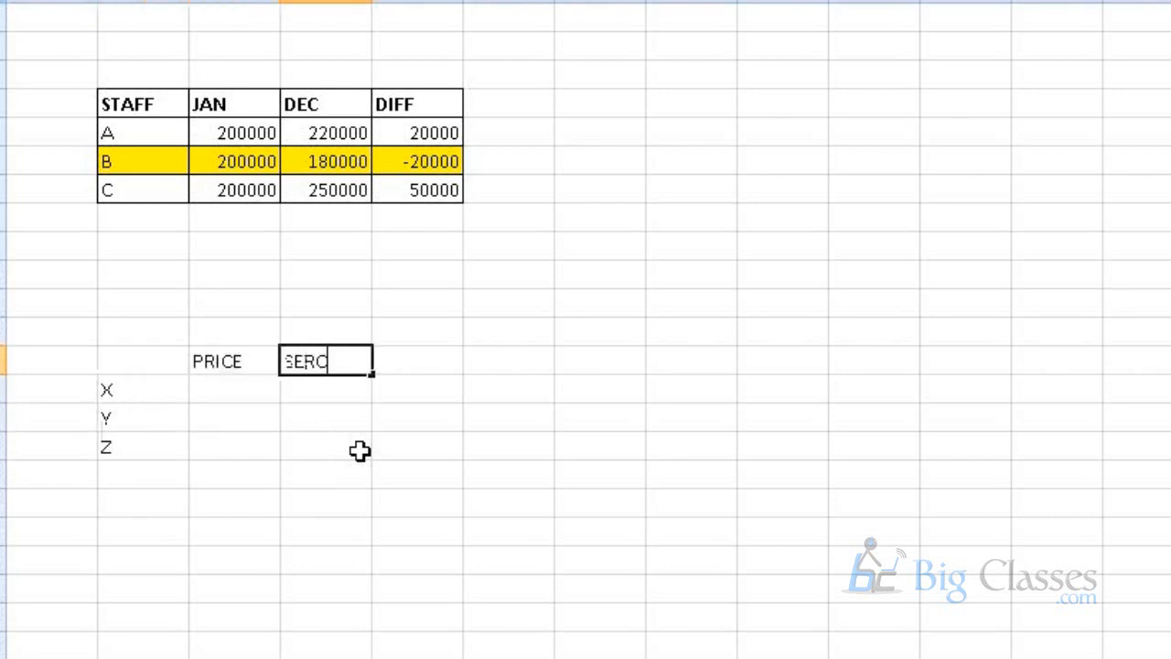
key(BackSpace)
text(V)
key(Tab)
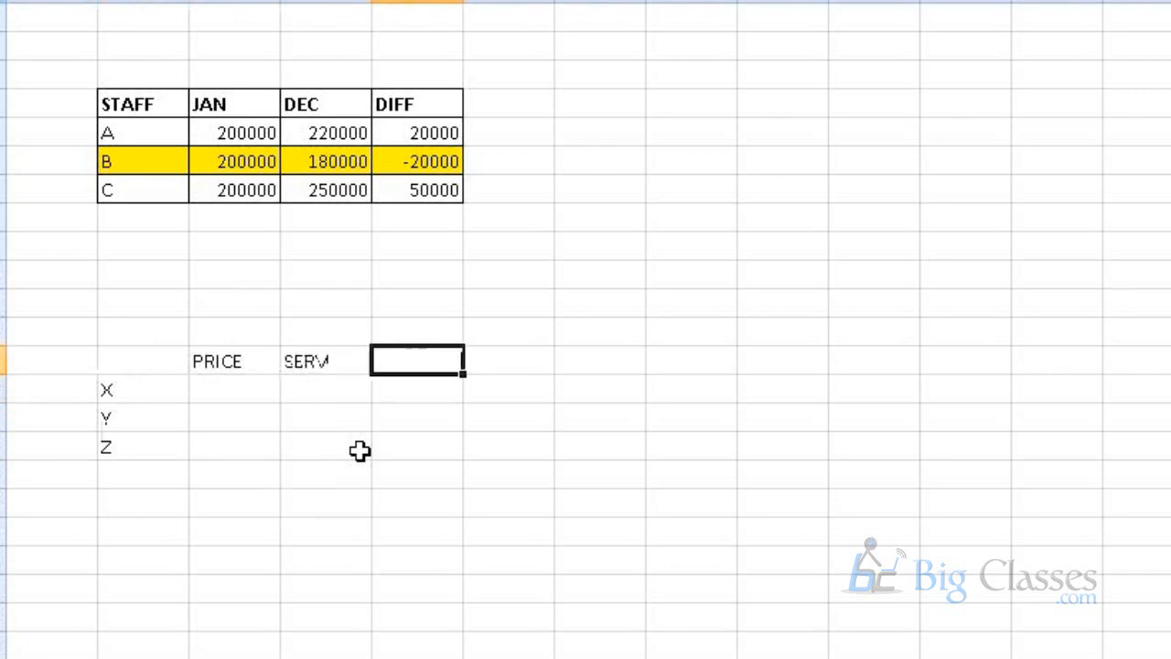
text(DURATION)
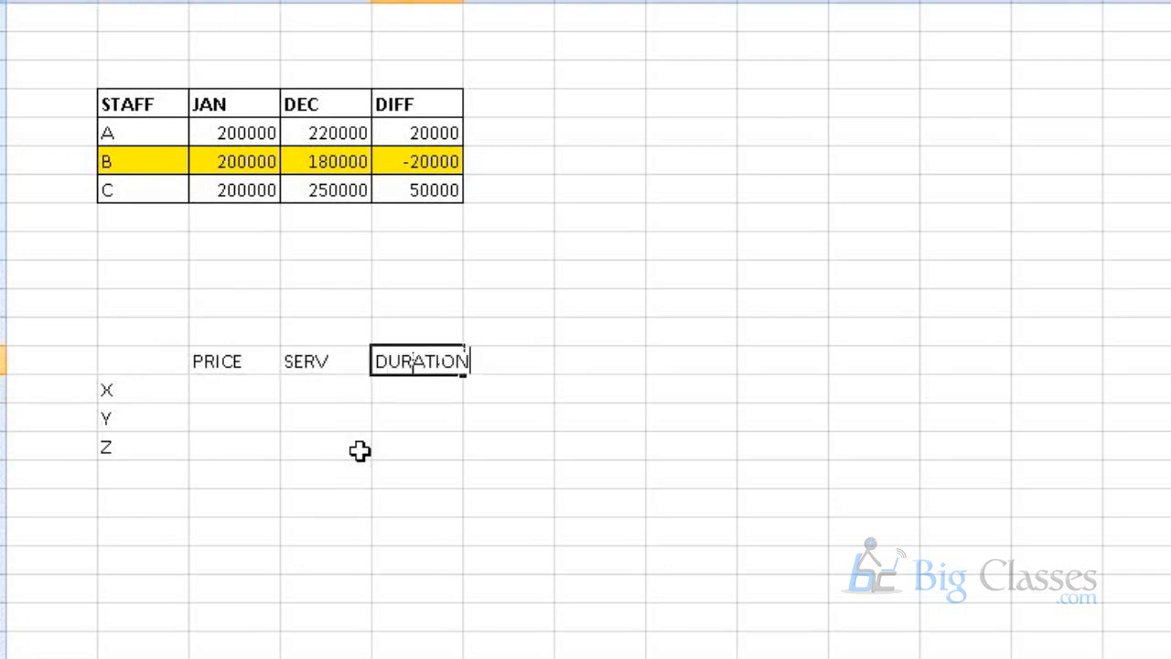
Add a rating legend below the PRICE column with the entries 1 BEST and 5 WORST.
click(230, 505)
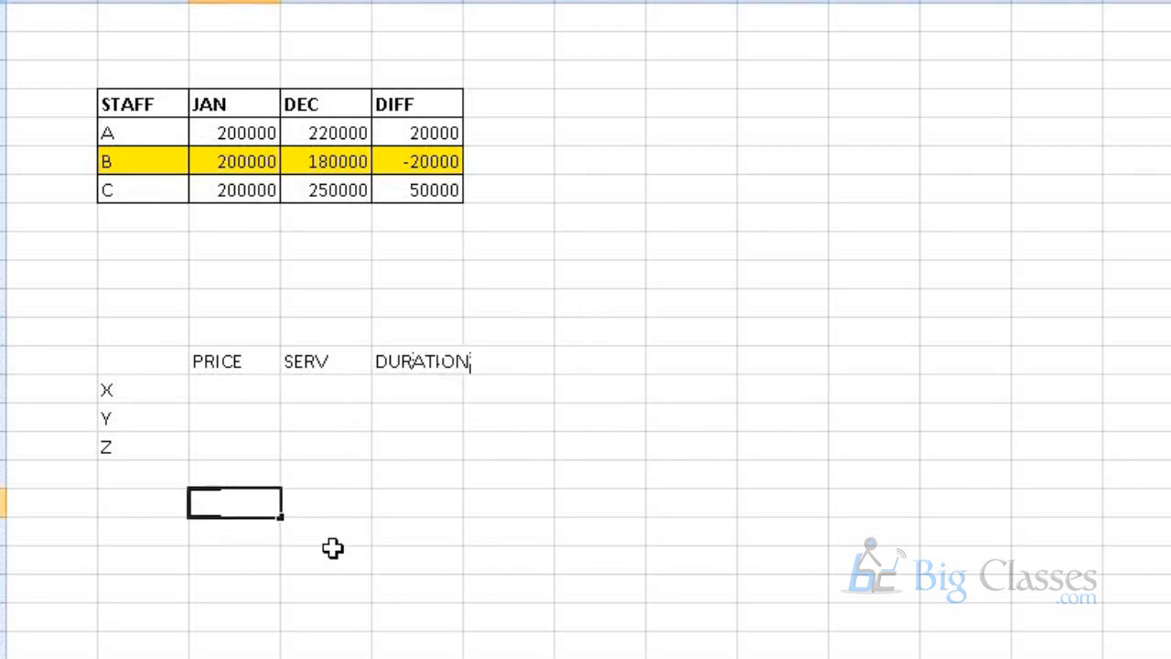
text(1 BEST)
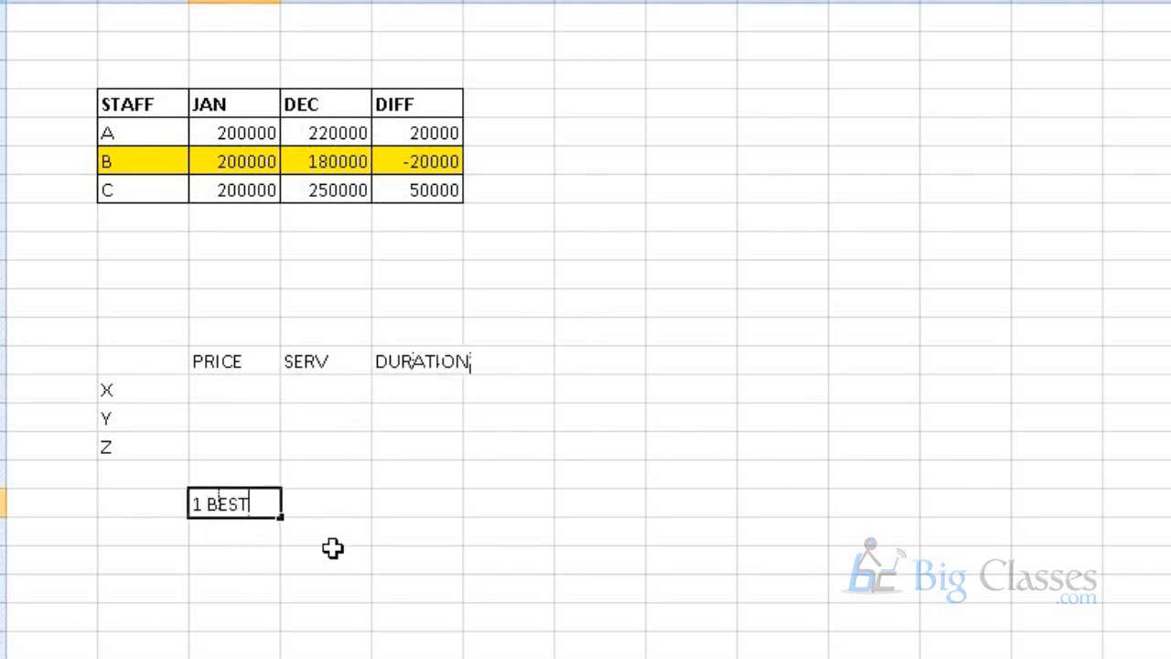
key(Return)
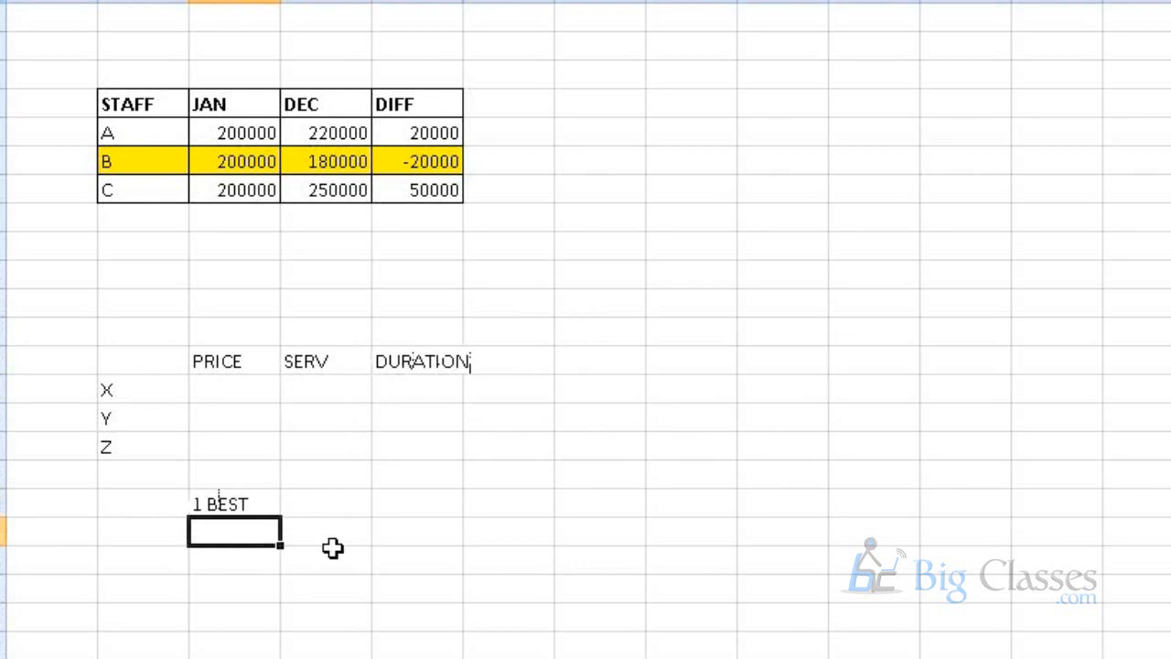
text(5 WORSR)
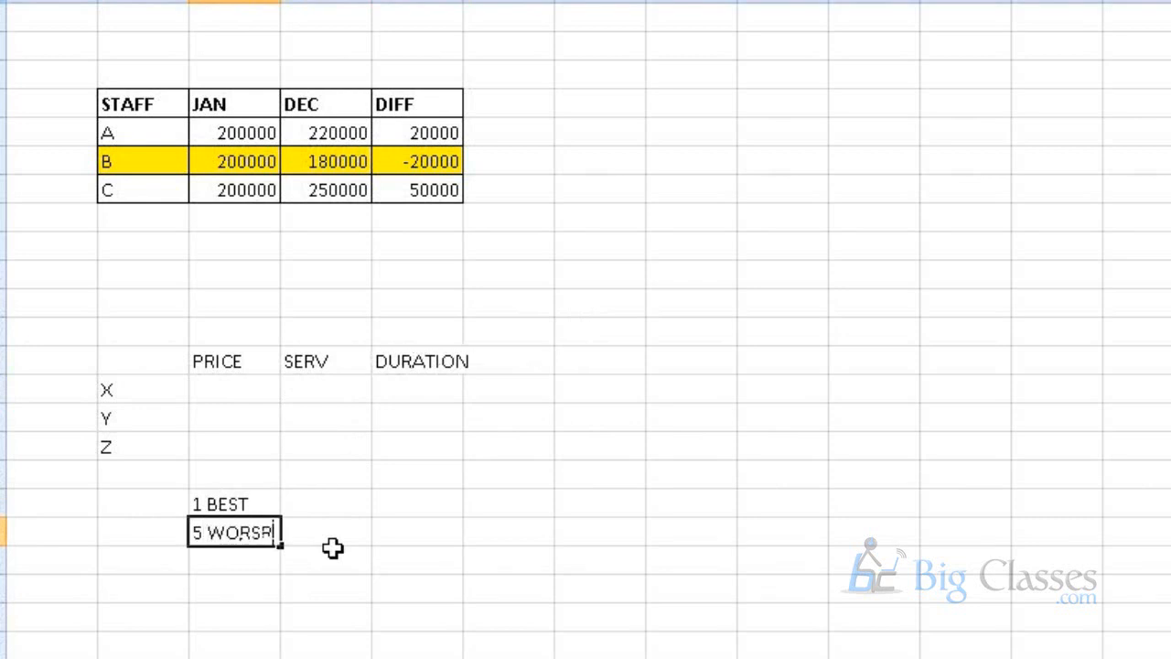
key(BackSpace)
text(T)
key(Return)
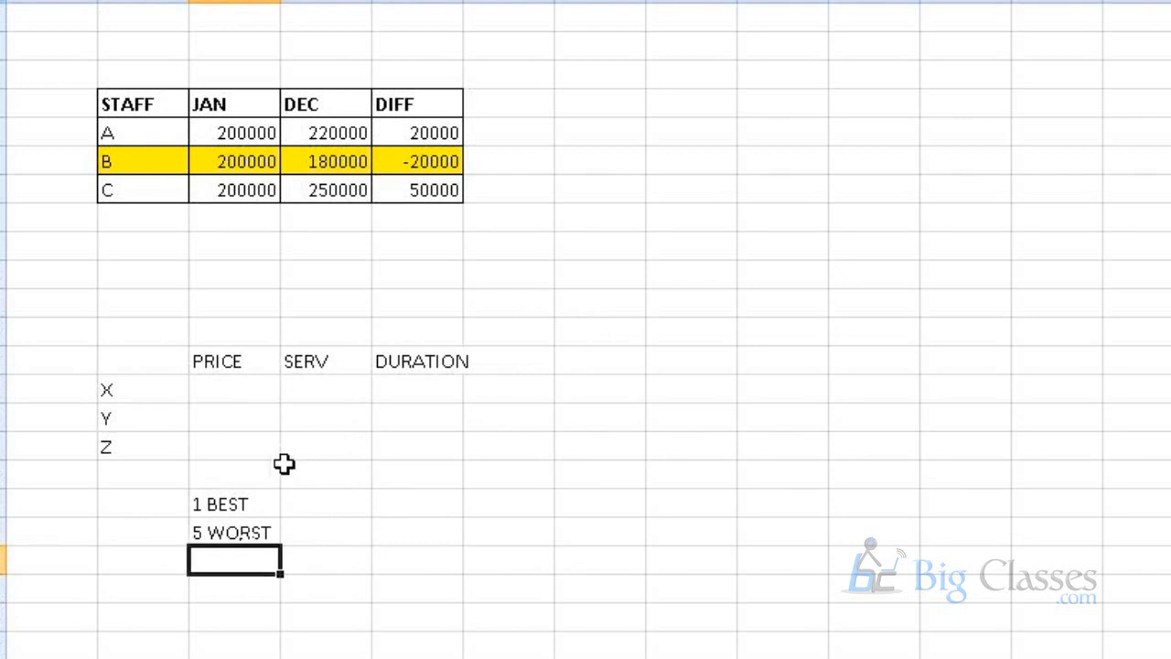
Fill in the ratings for X with PRICE 1, SERV 3 and DURATION 5.
click(213, 388)
text(1)
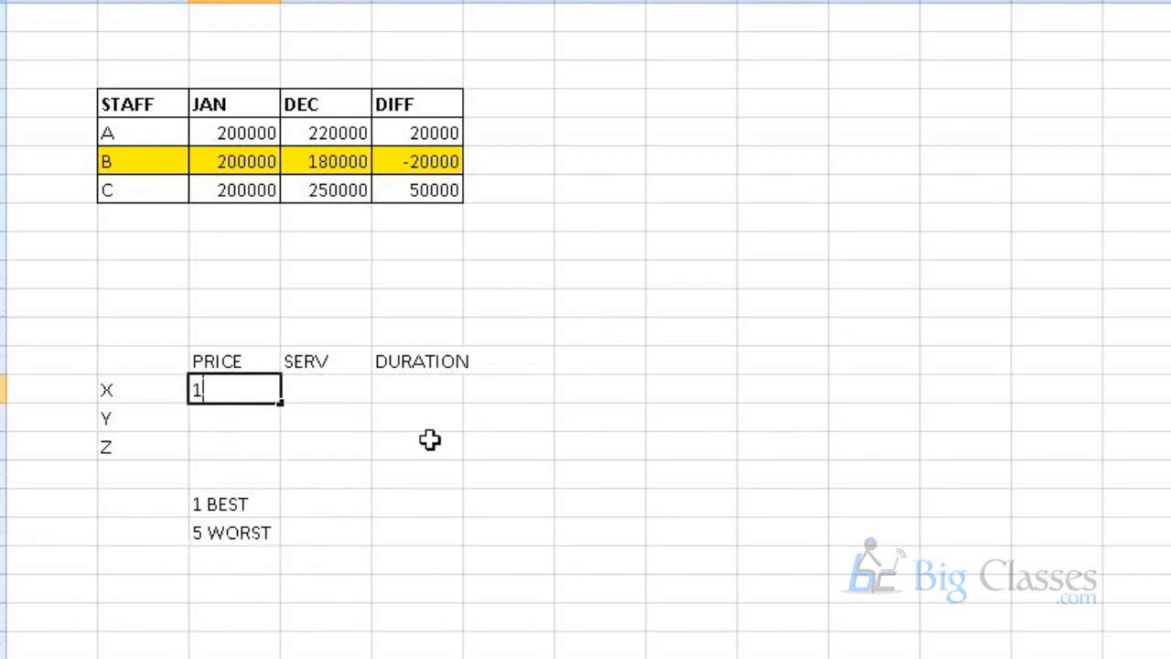
key(Tab)
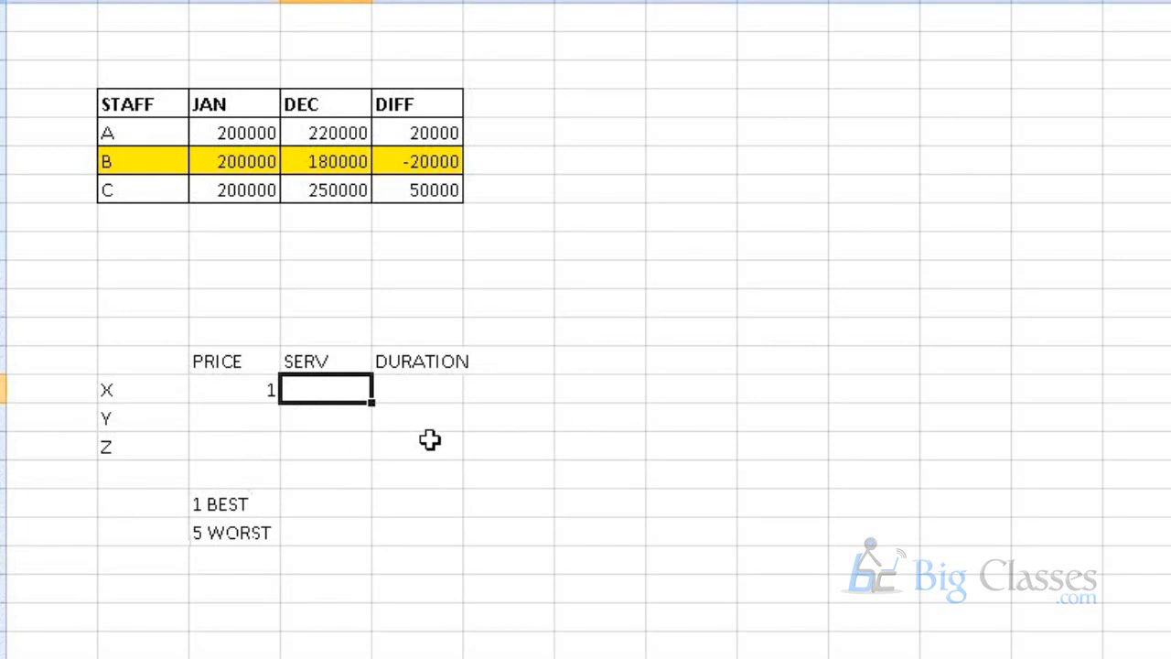
text(3)
key(Tab)
text(5)
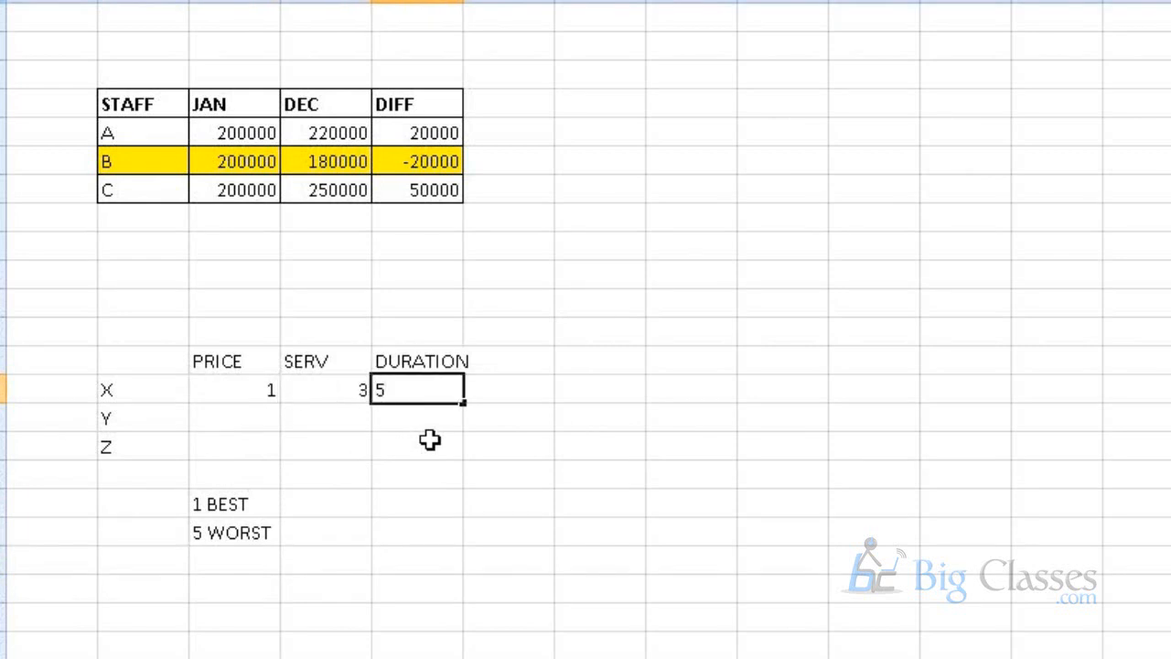
key(Return)
Fill in the ratings for Y with 3 for each of PRICE, SERV and DURATION.
key(Left)
key(Left)
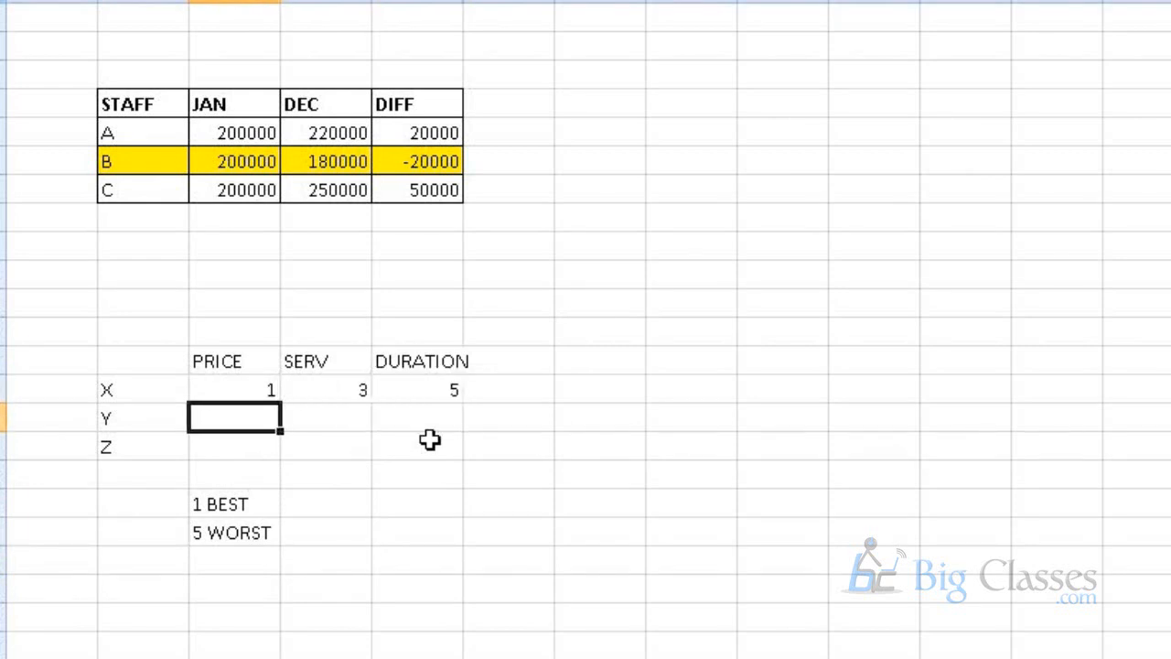
text(30)
key(Tab)
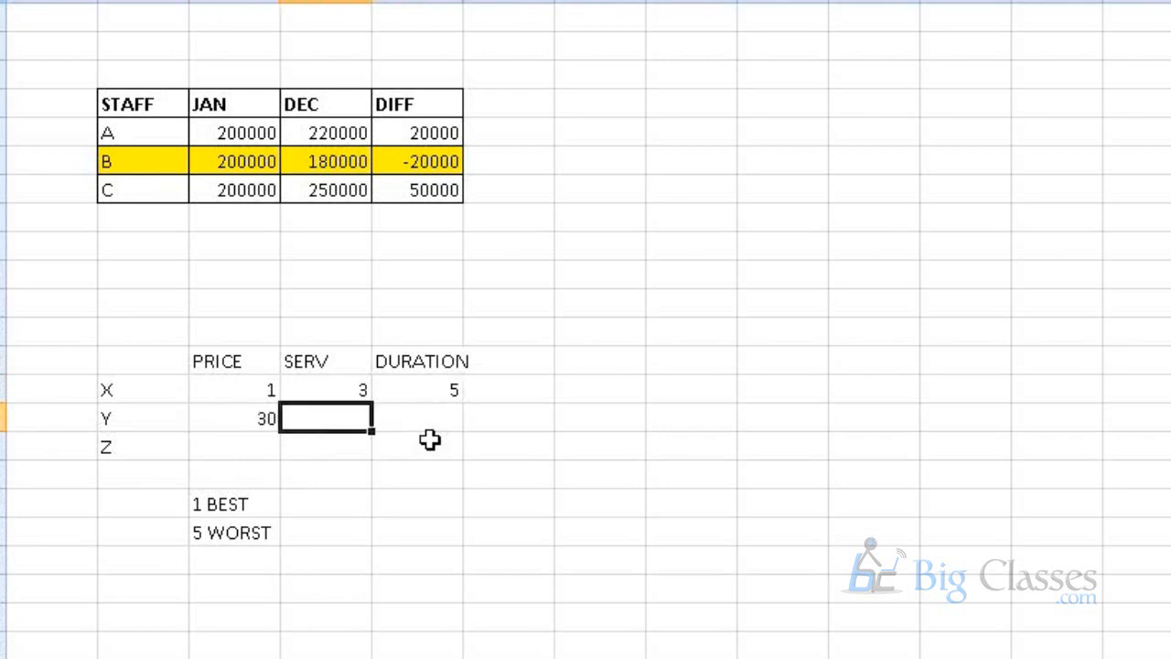
key(Left)
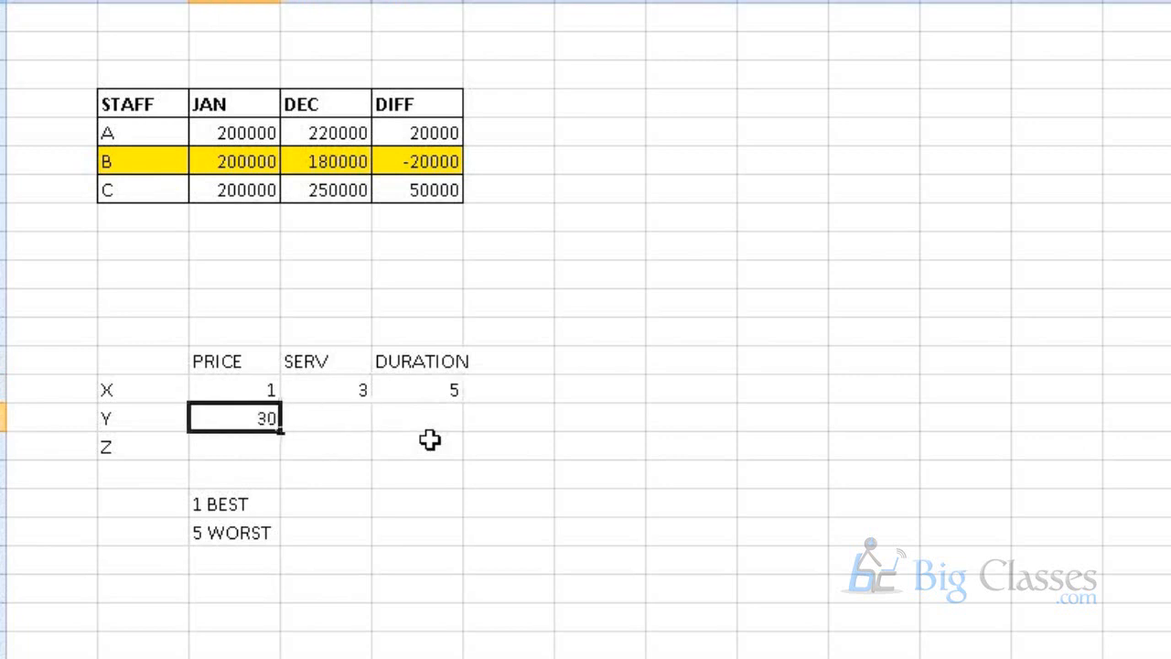
text(3)
key(Right)
text(3)
key(Right)
text(3)
key(Return)
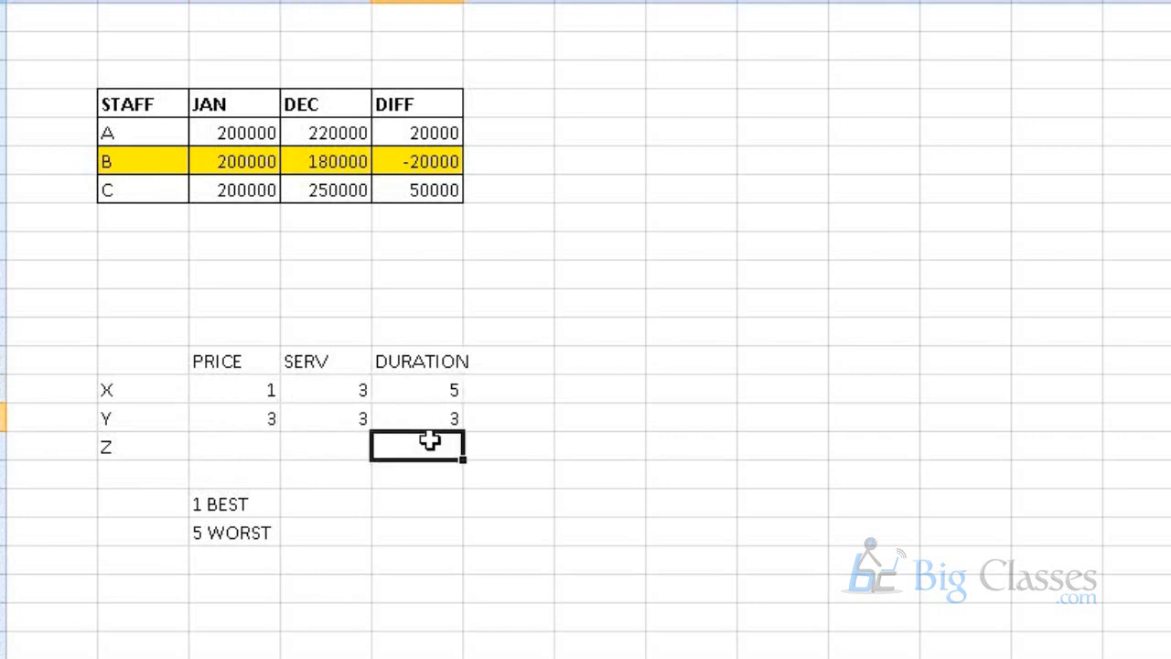
Fill in the ratings for Z with PRICE 5, SERV 3 and DURATION 1.
key(Left)
key(Left)
text(5)
key(Right)
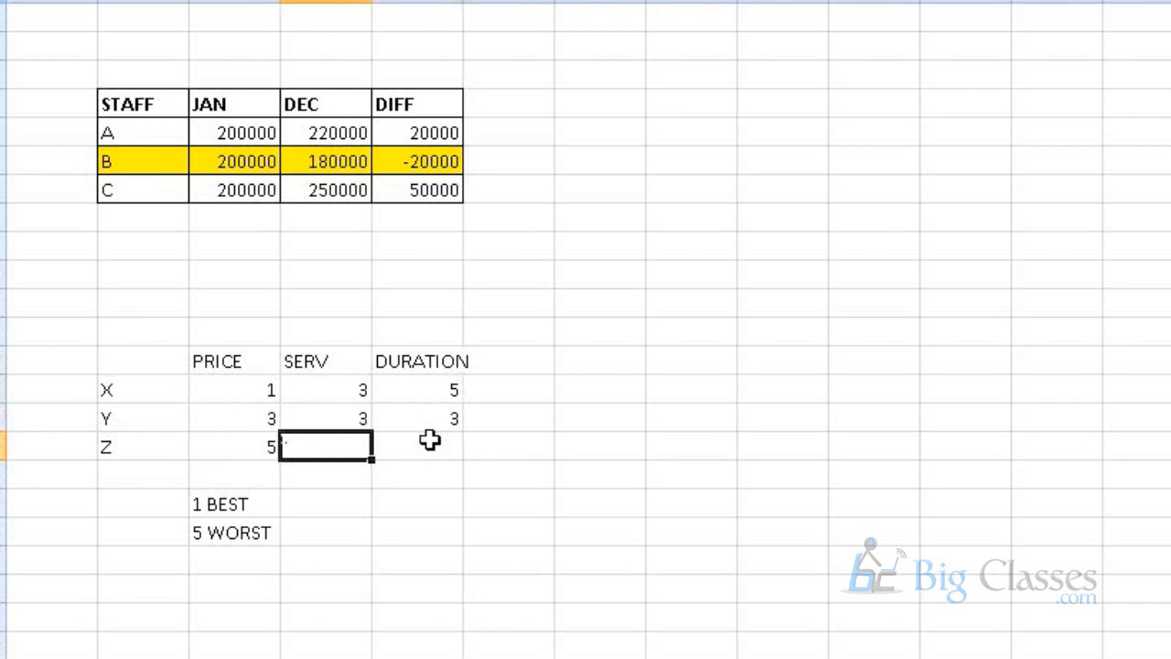
text(3)
key(Right)
text(1)
Apply all borders to the rating table and autofit the DURATION column's width to its heading.
drag(146, 368, 420, 453)
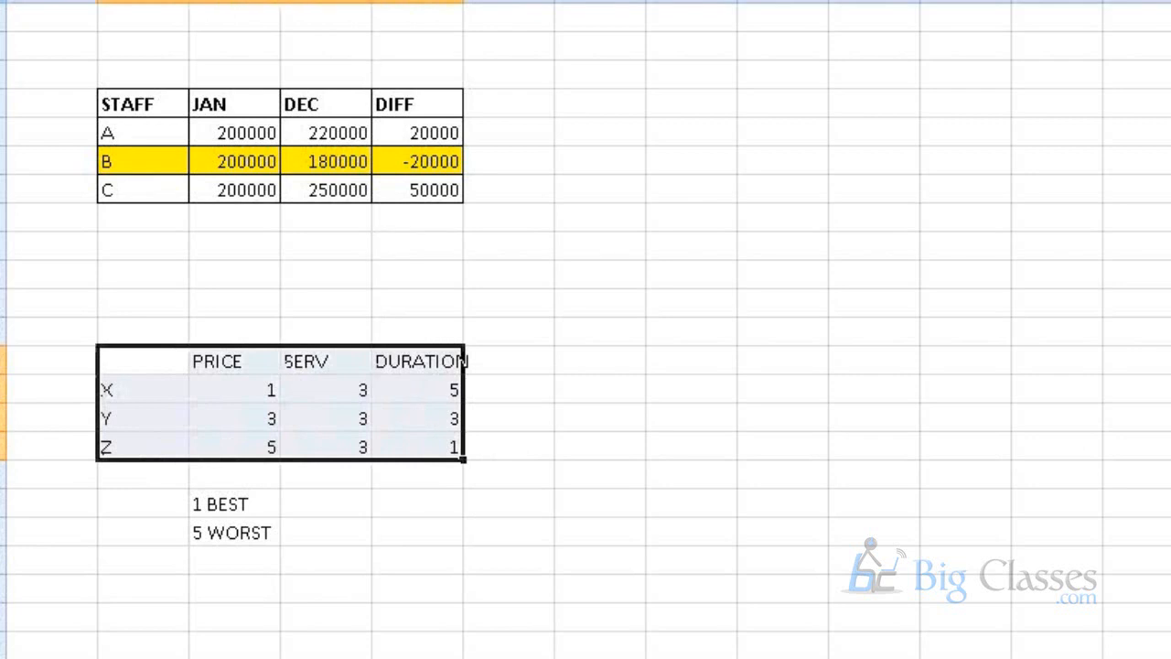
click(293, 1)
double_click(464, 1)
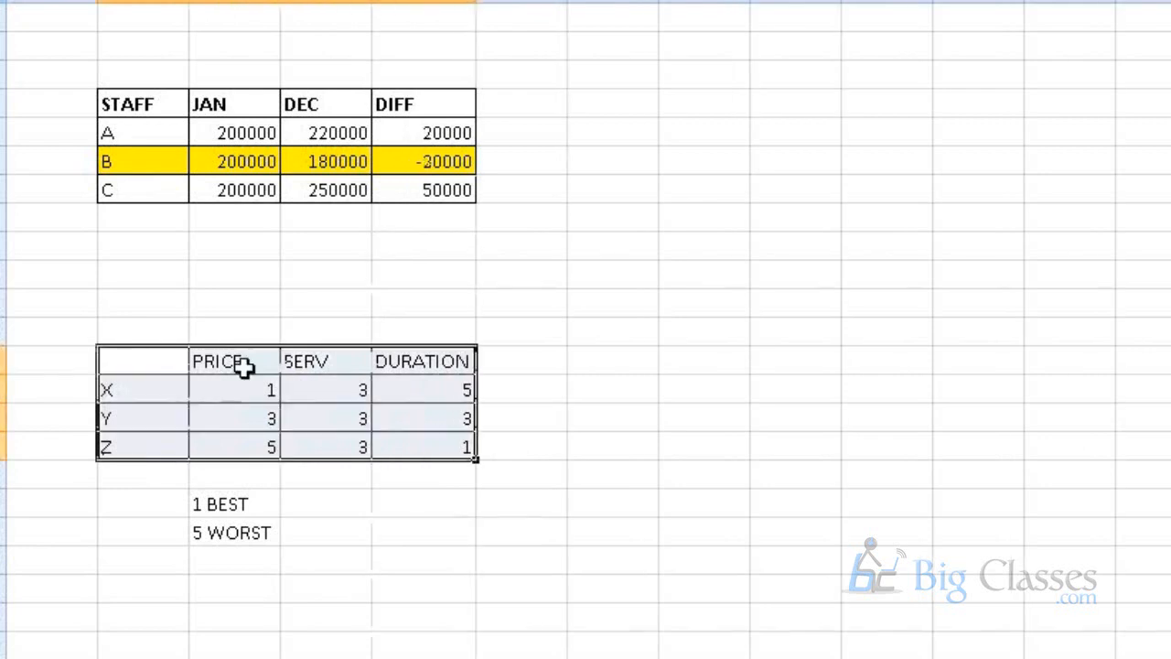
Examine the PRICE, SERV and DURATION ratings of X and Y against the best-to-worst legend.
click(138, 381)
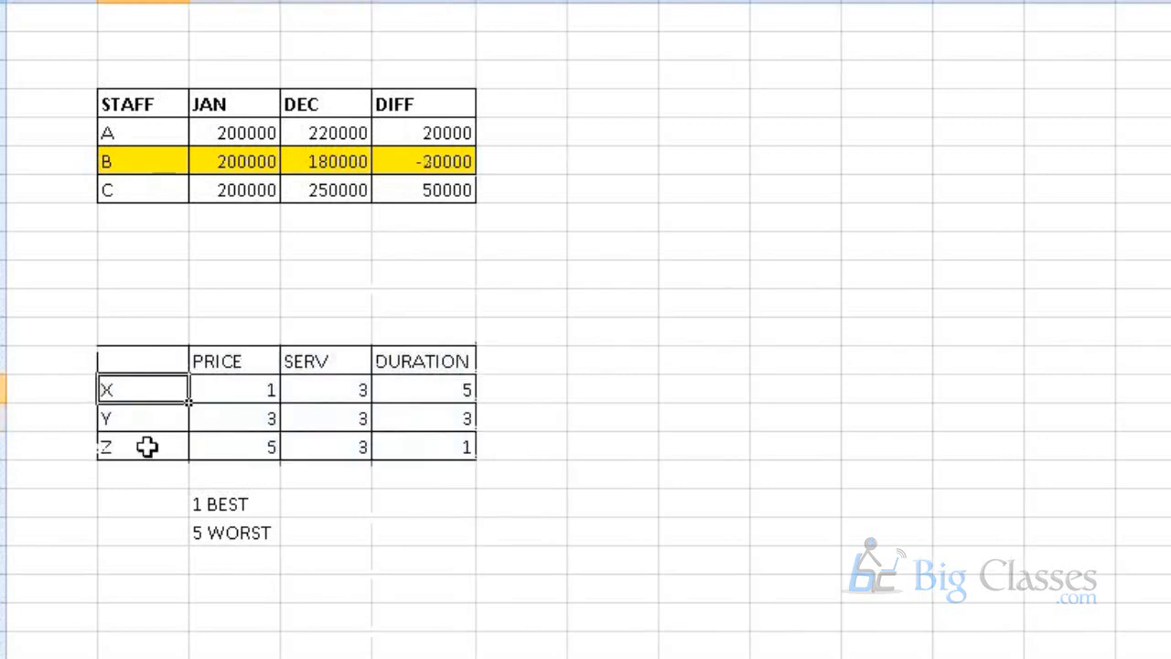
click(220, 385)
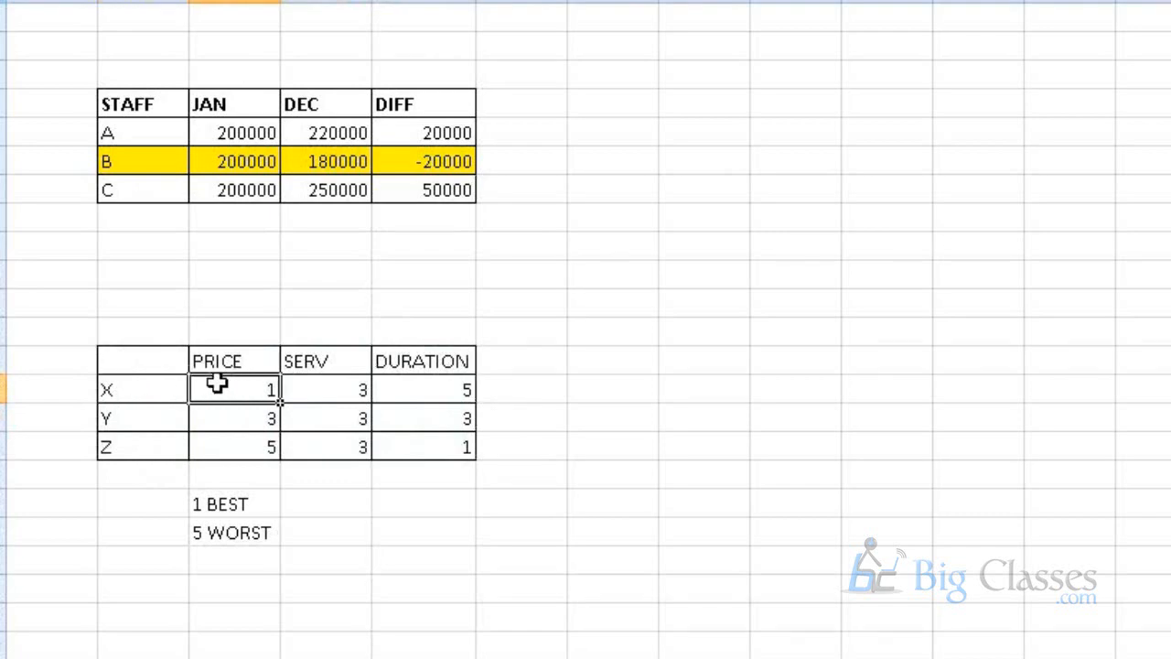
click(248, 510)
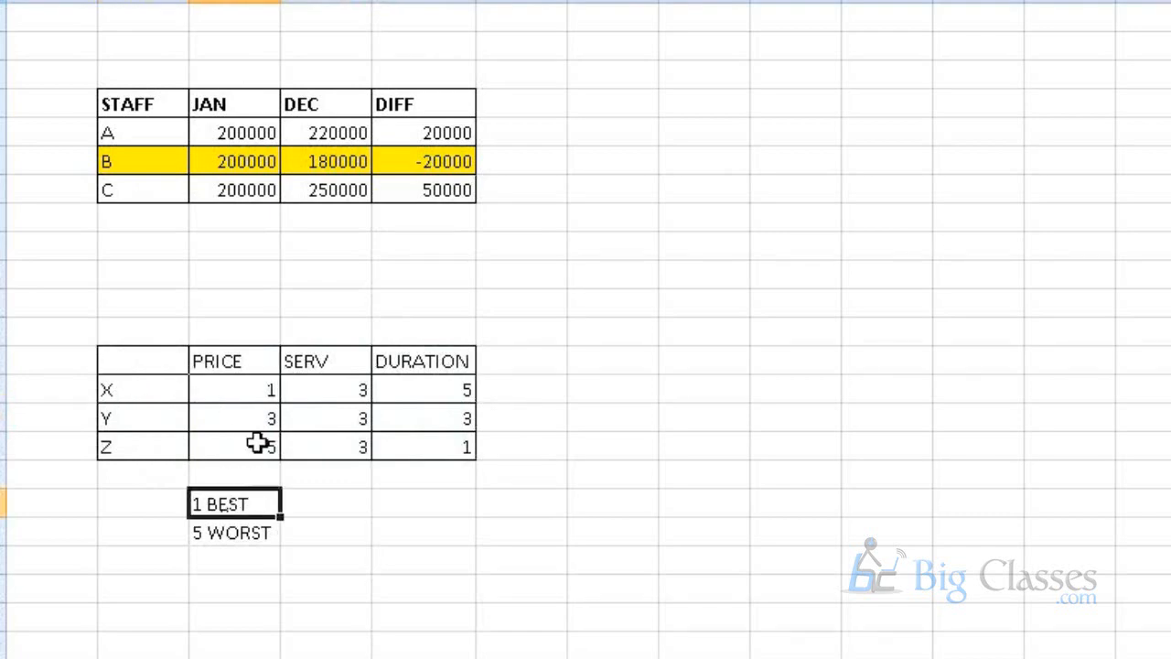
click(240, 394)
click(332, 384)
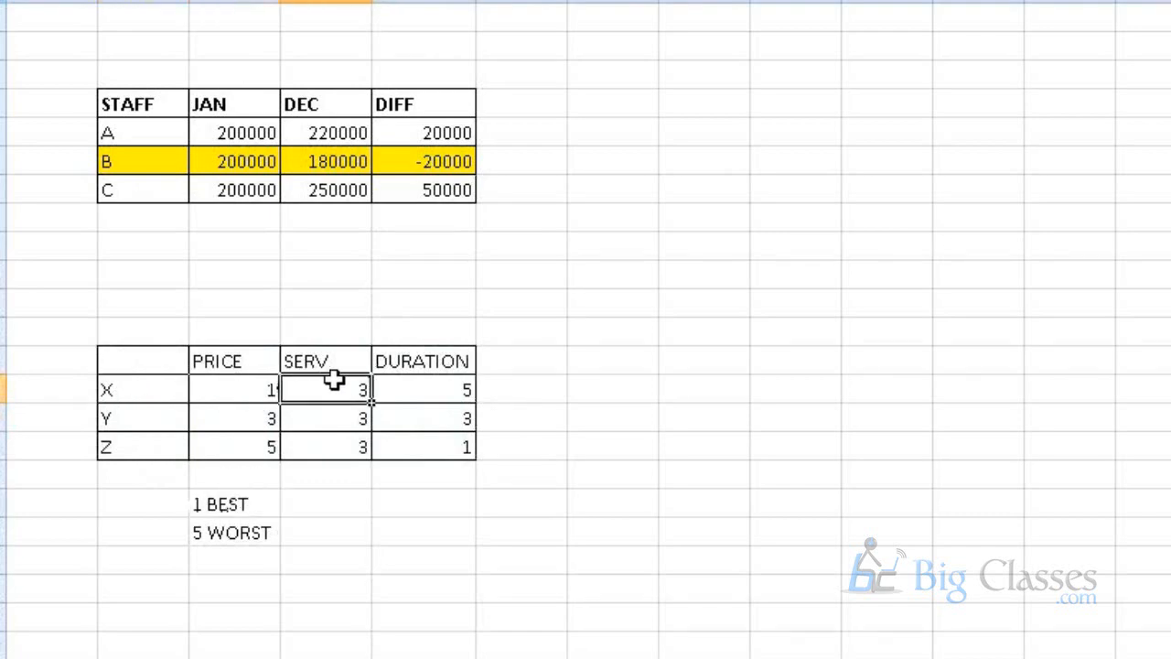
click(430, 390)
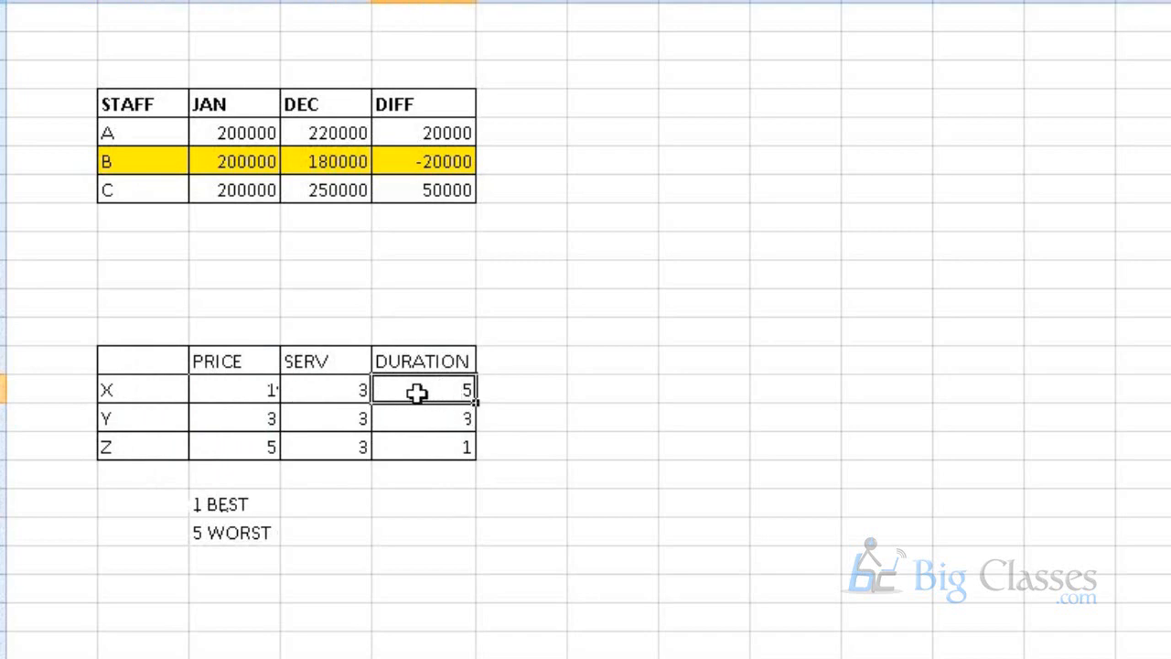
click(147, 418)
drag(147, 418, 399, 416)
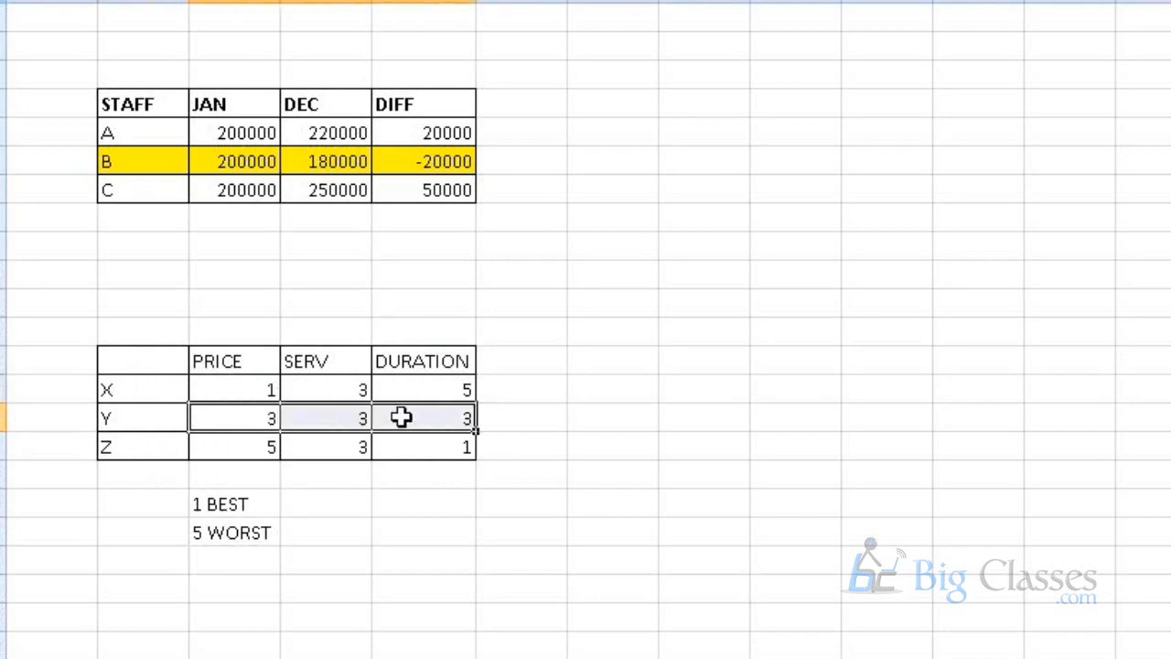
Examine the ratings of Z, comparing its PRICE score with its SERV and DURATION scores.
click(137, 453)
click(231, 449)
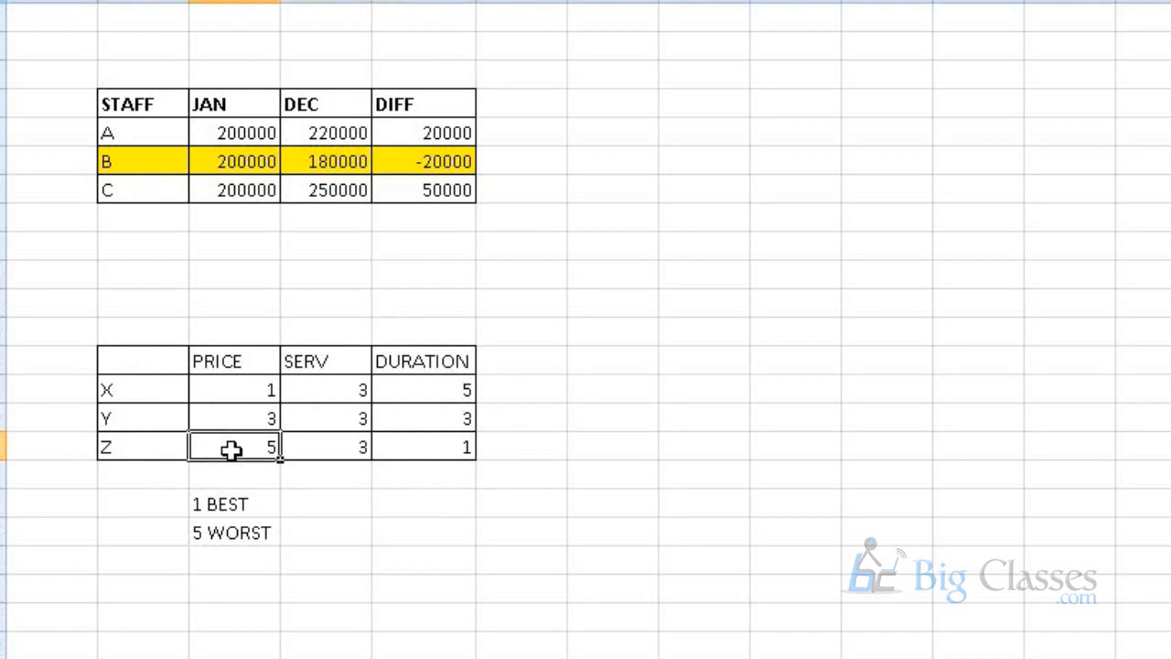
click(340, 445)
click(418, 448)
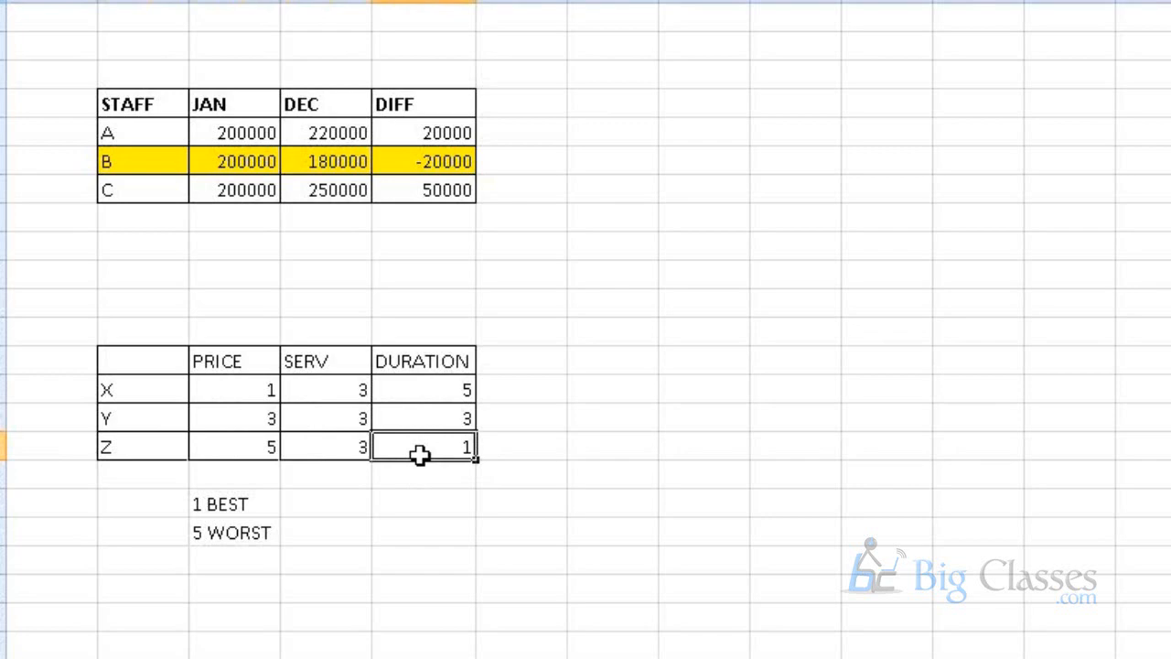
click(52, 348)
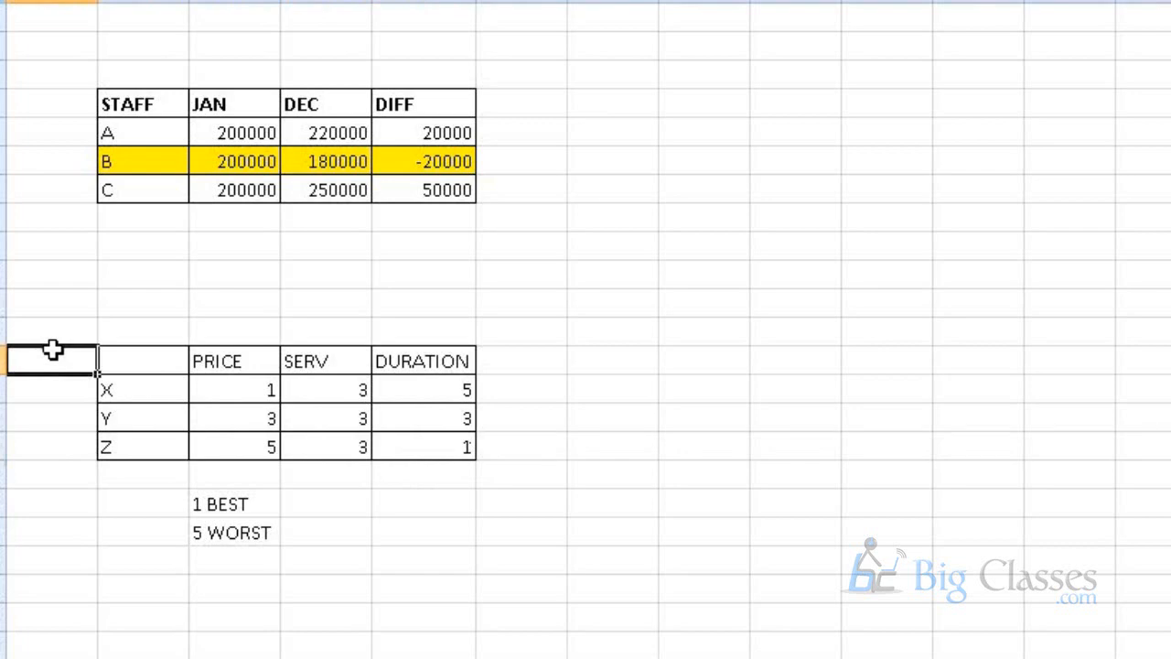
click(126, 445)
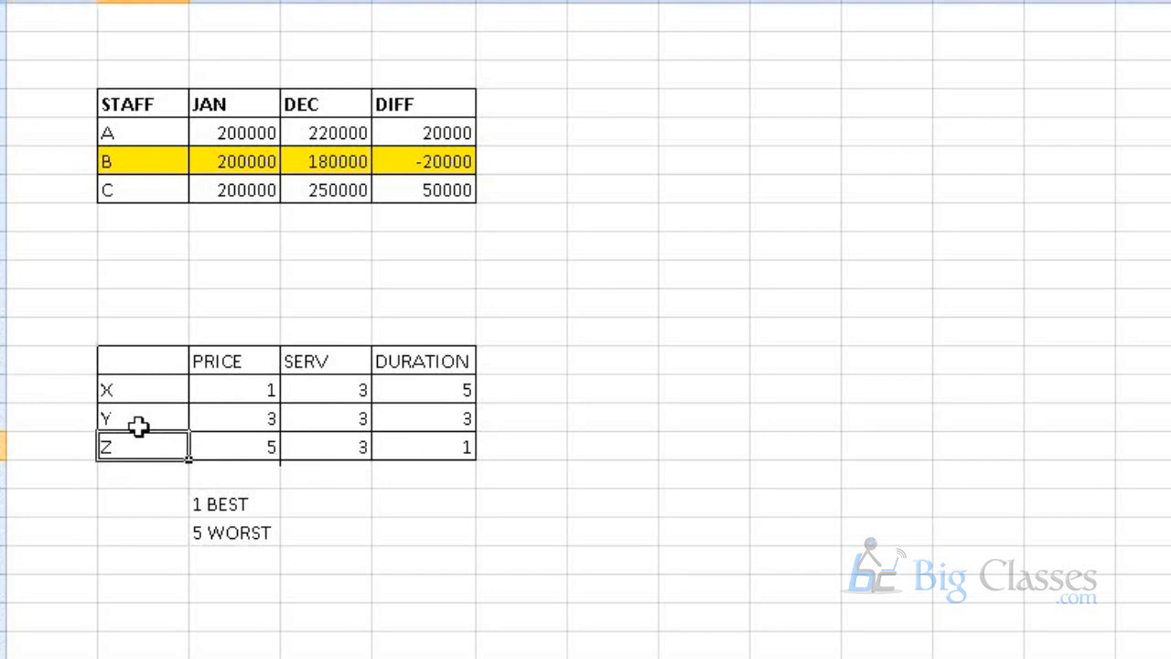
click(426, 445)
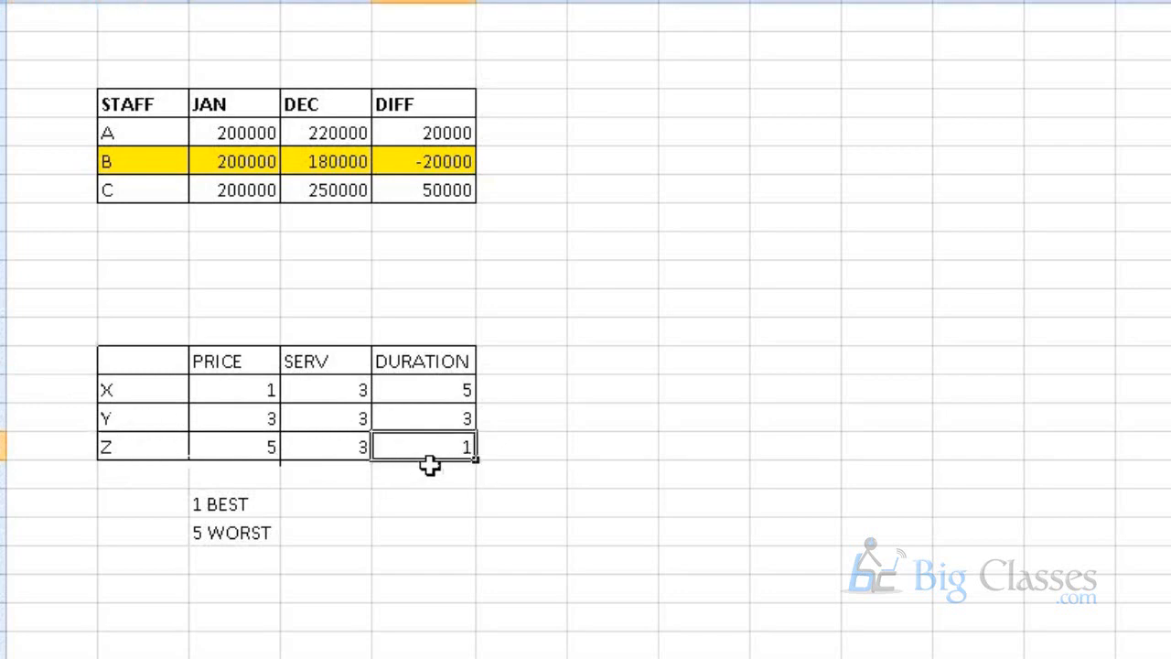
click(240, 446)
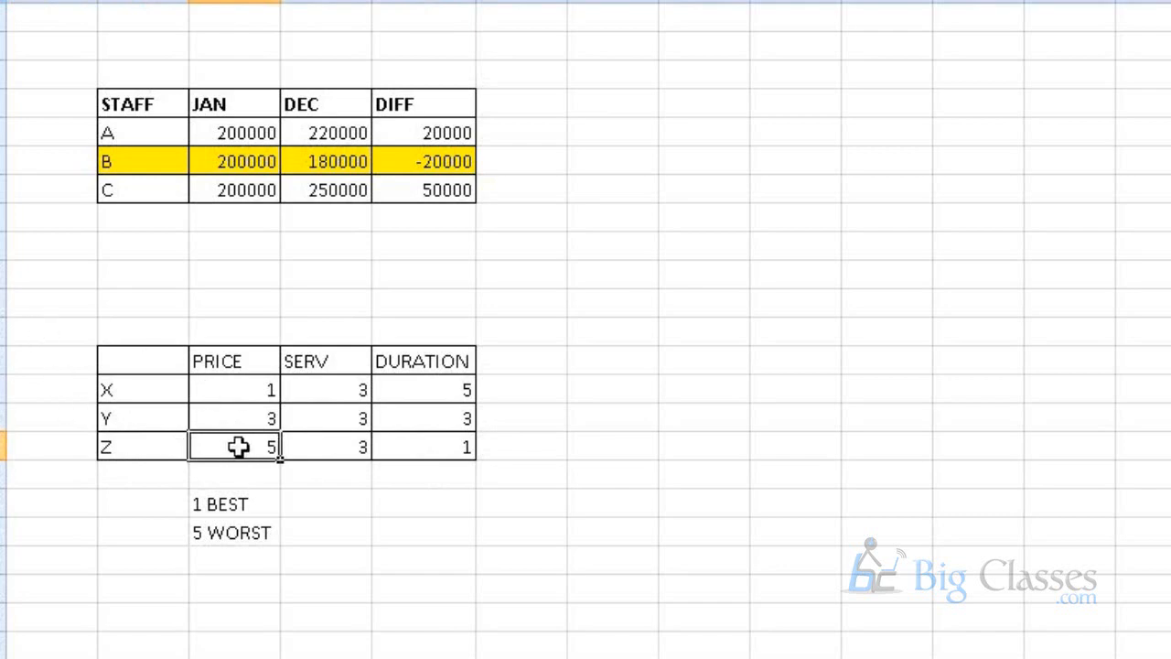
click(31, 352)
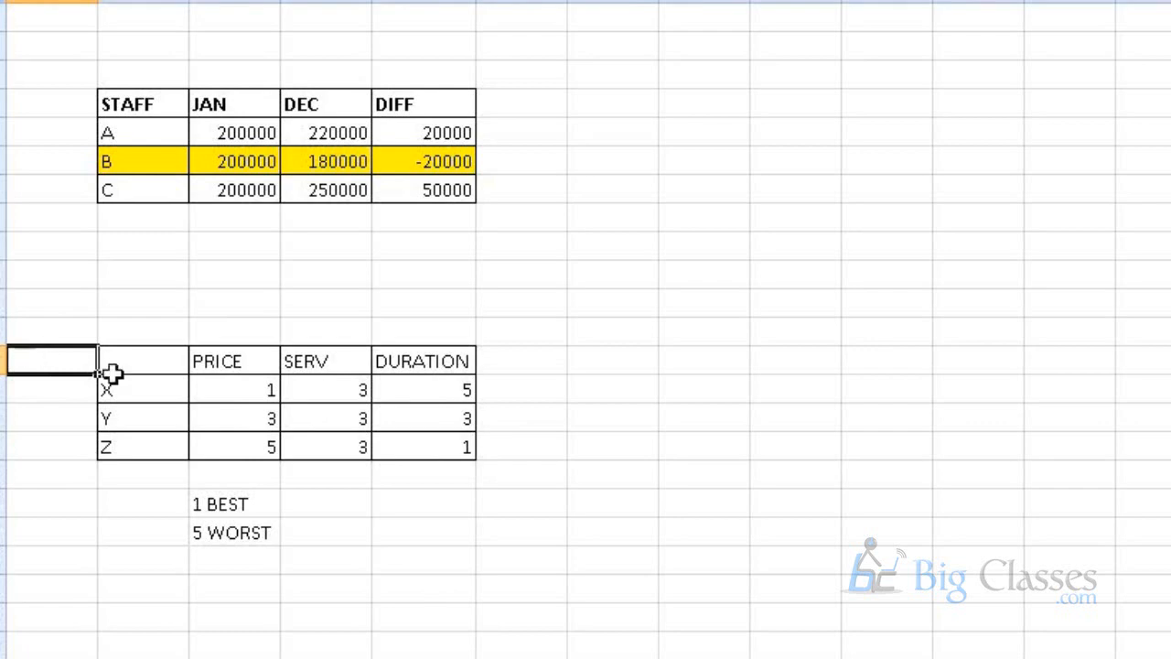
Examine the ratings of X, comparing its PRICE score with its DURATION score within the rating table.
click(273, 396)
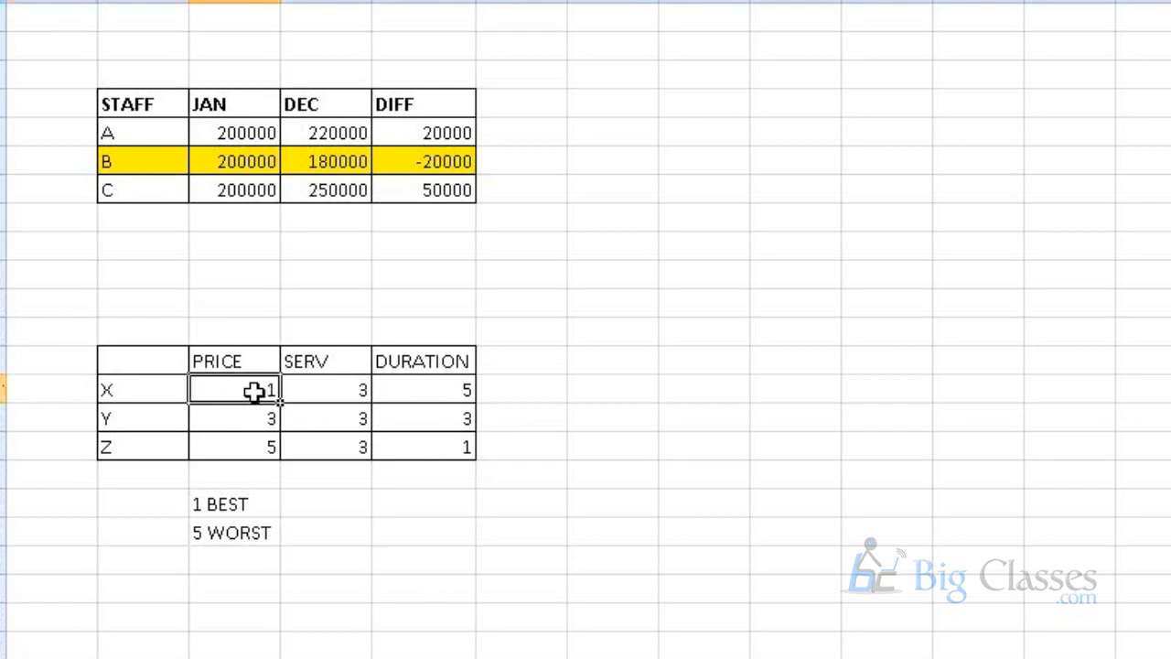
click(461, 388)
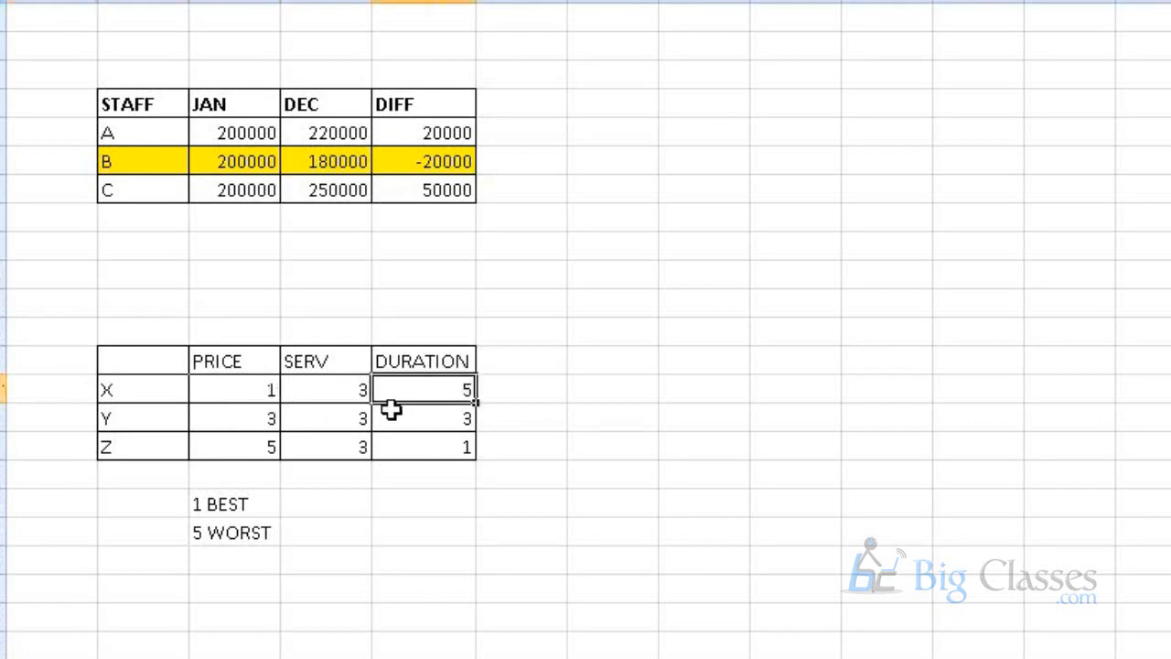
click(35, 327)
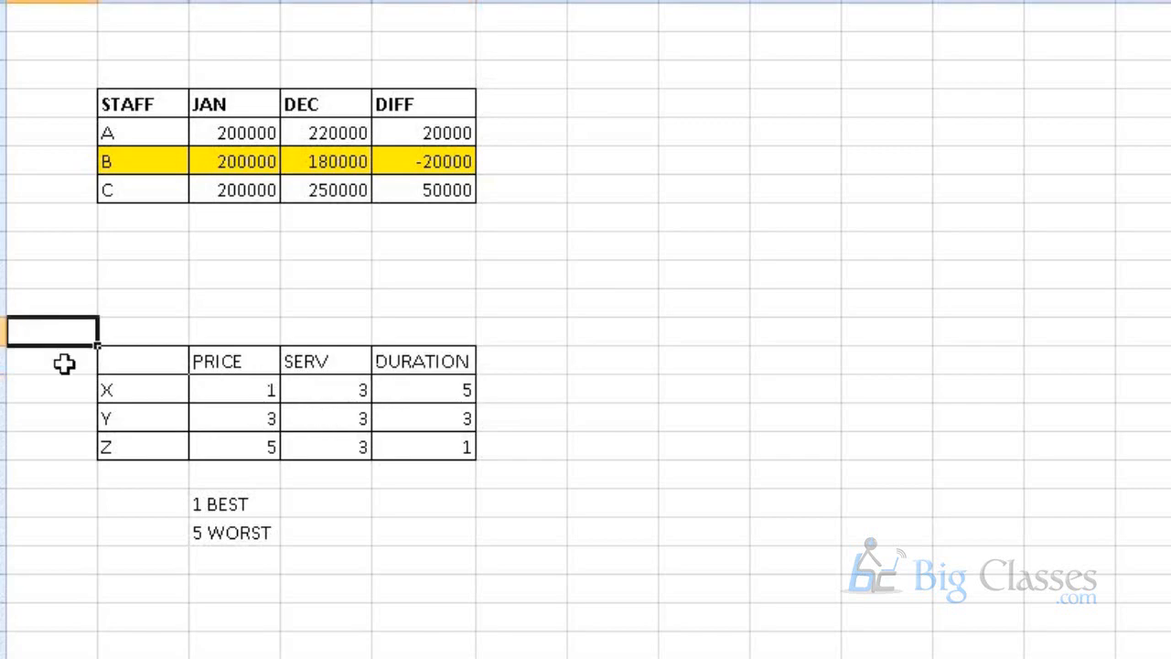
drag(86, 326, 505, 452)
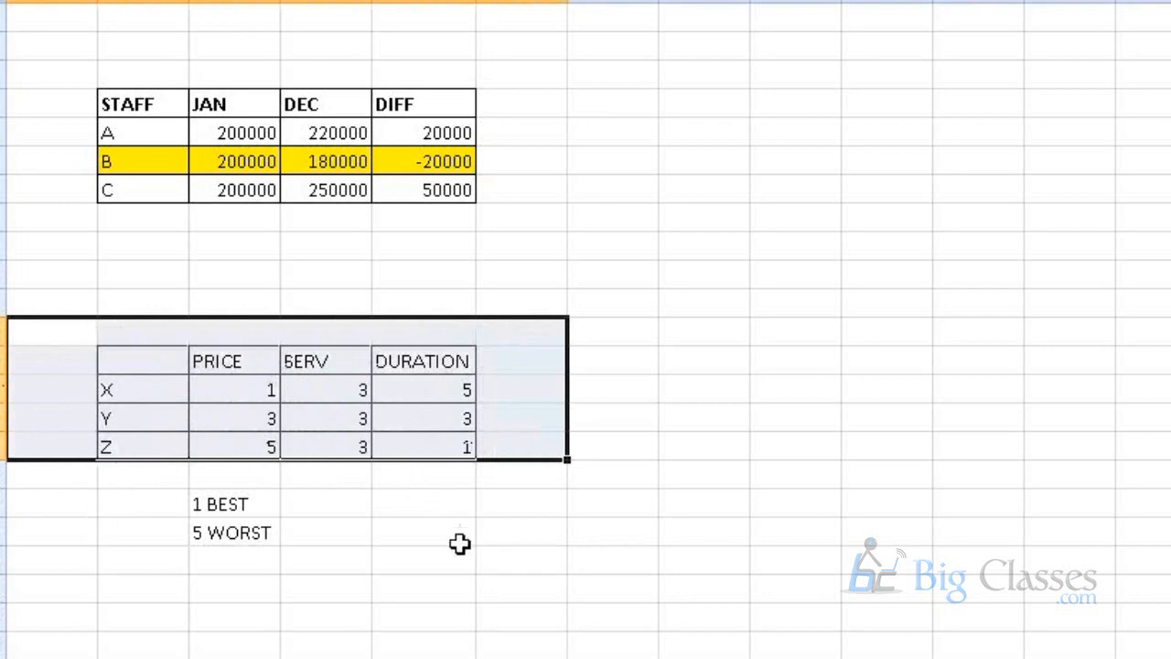
click(144, 393)
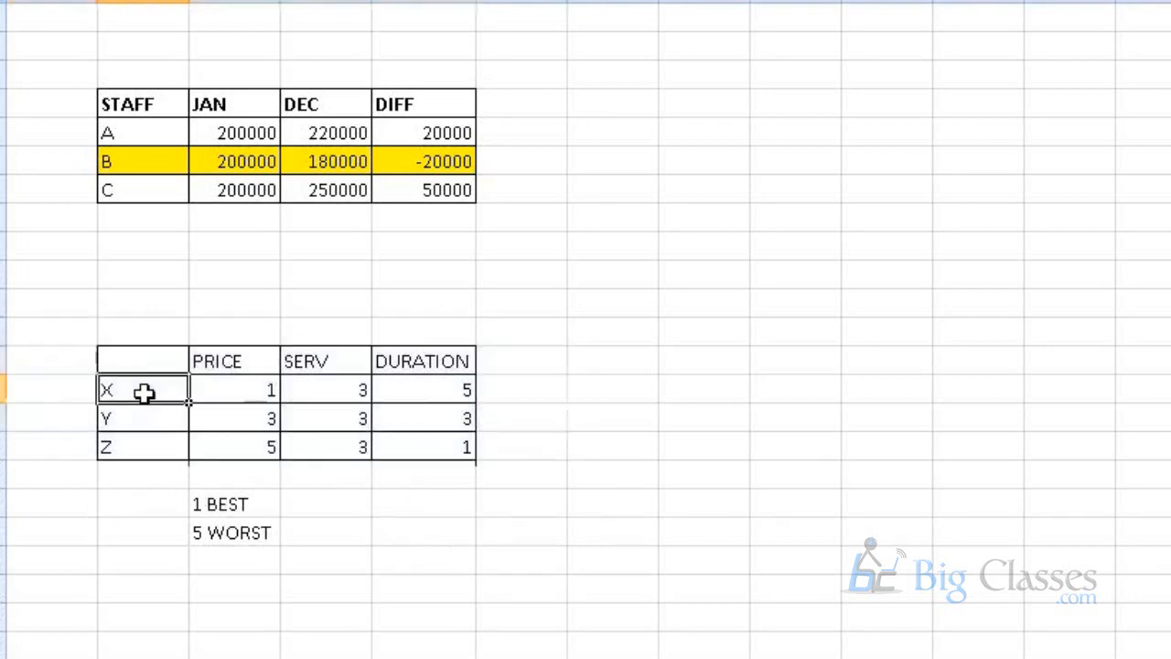
click(225, 400)
click(409, 396)
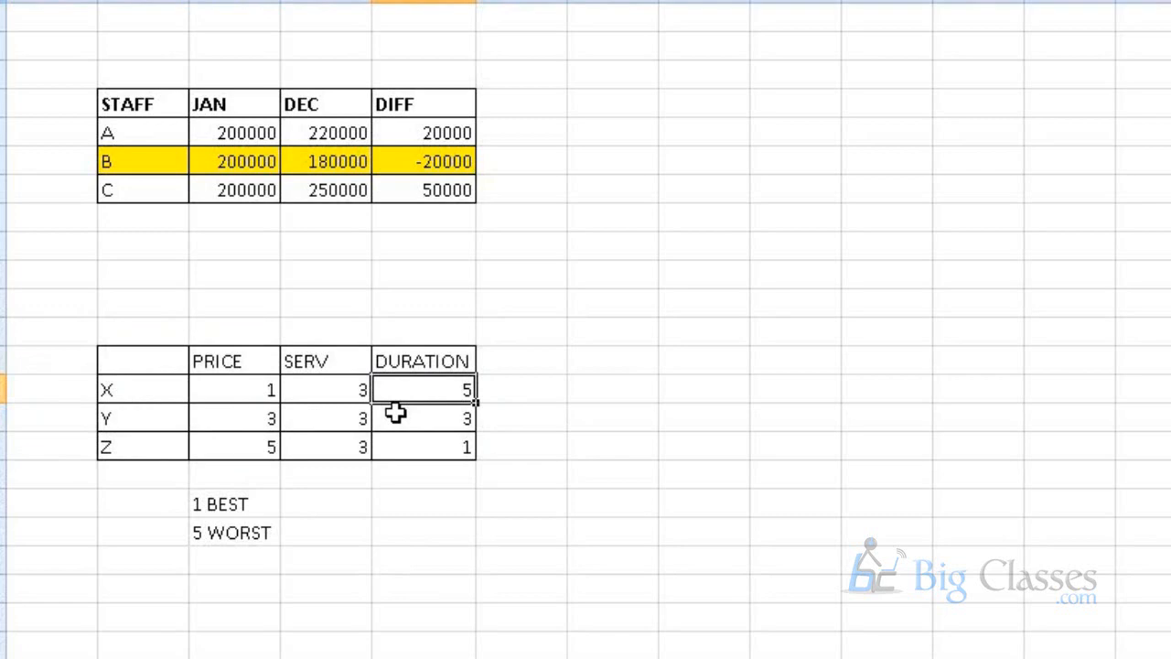
click(72, 335)
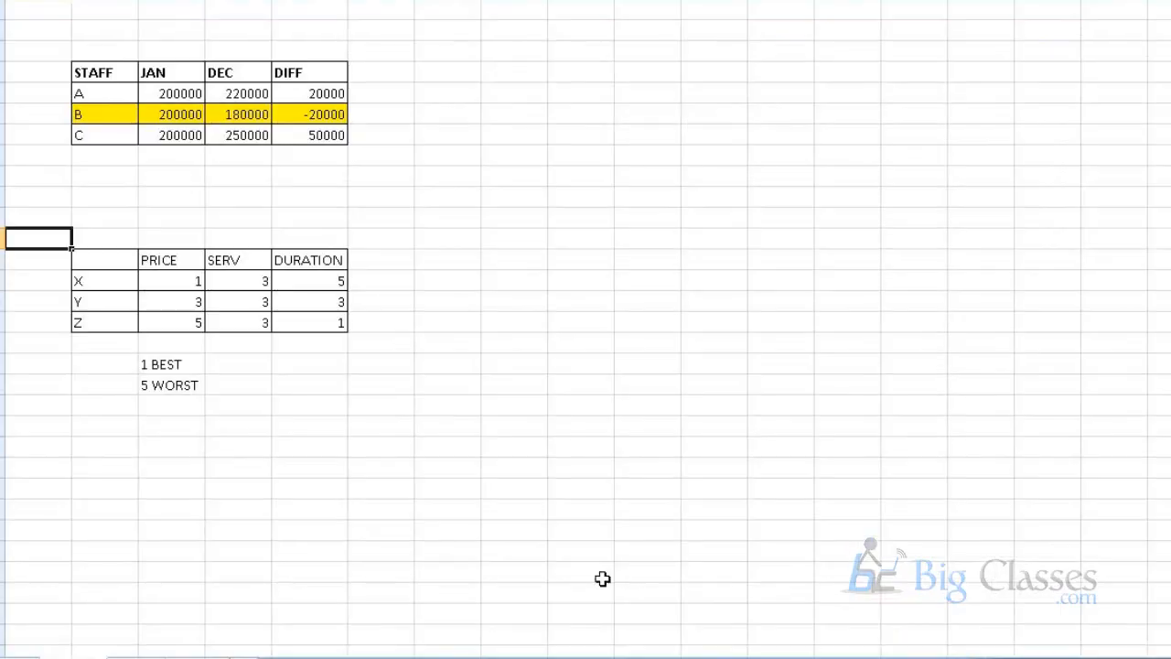
Review the staff JAN–DEC table and the X, Y, Z rating table by selecting each one in turn.
drag(42, 46, 367, 165)
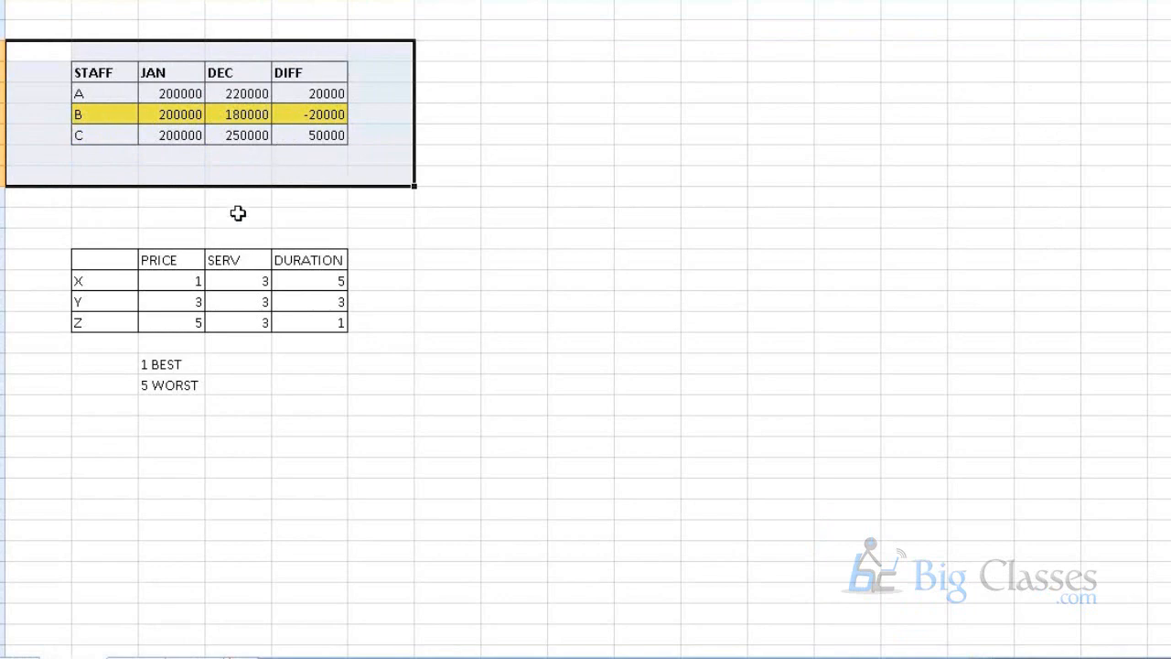
click(33, 221)
drag(33, 221, 349, 347)
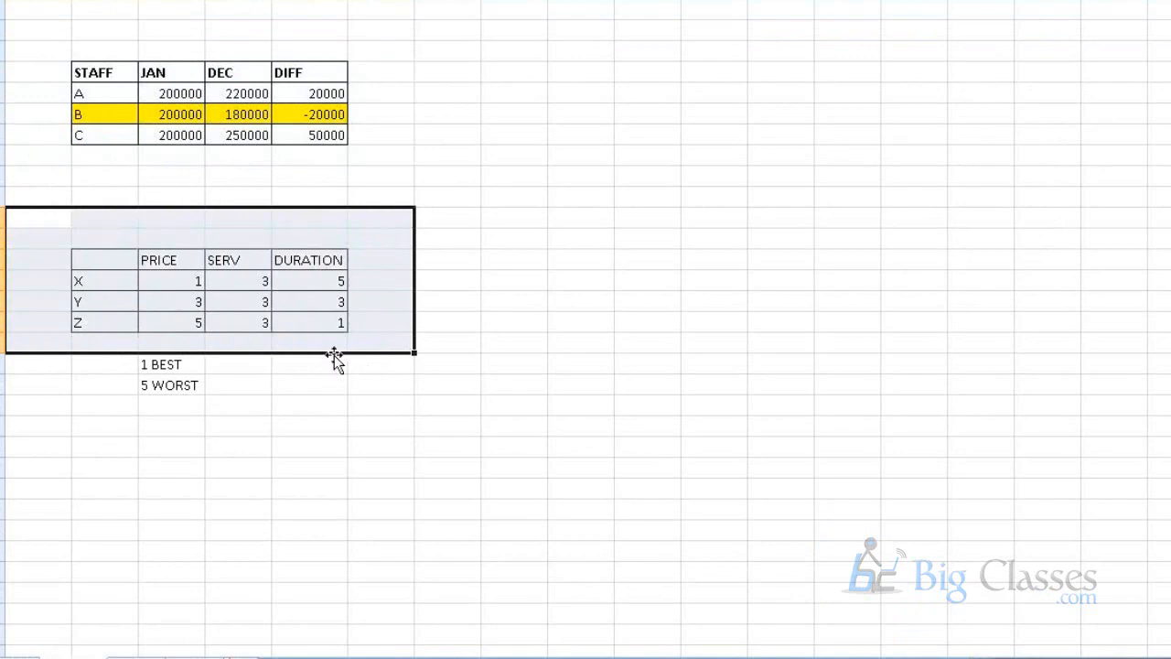
click(332, 346)
Switch to the PowerPoint presentation at the Introduction to Cognos slide and deselect its bullet text box.
key(alt+Tab)
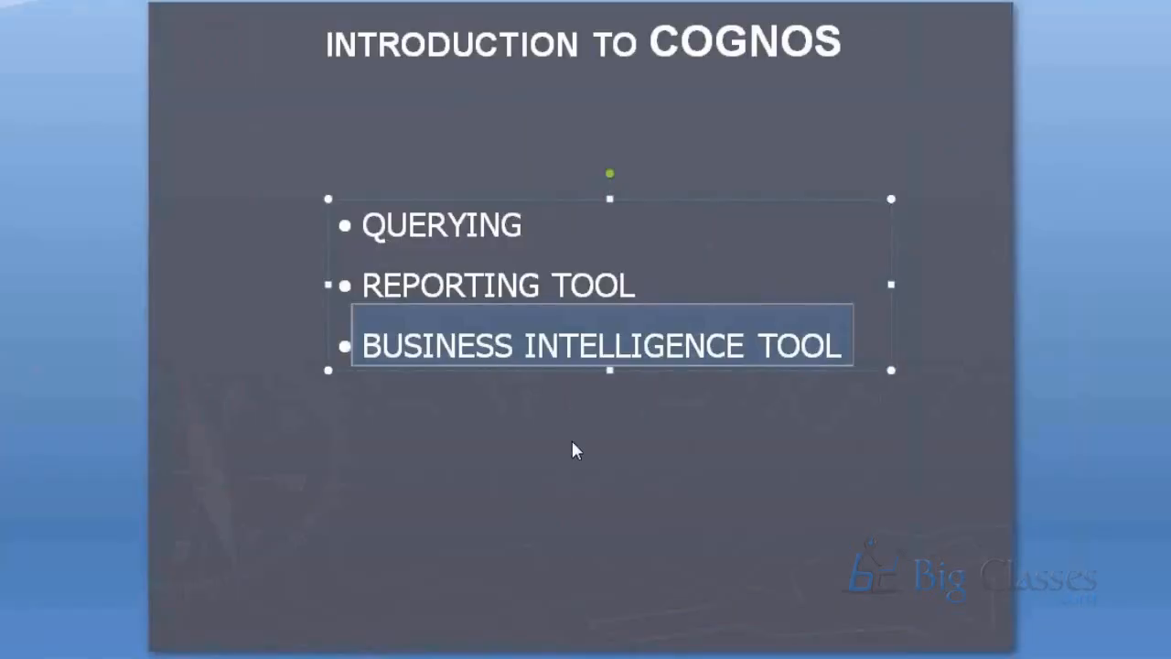
click(567, 450)
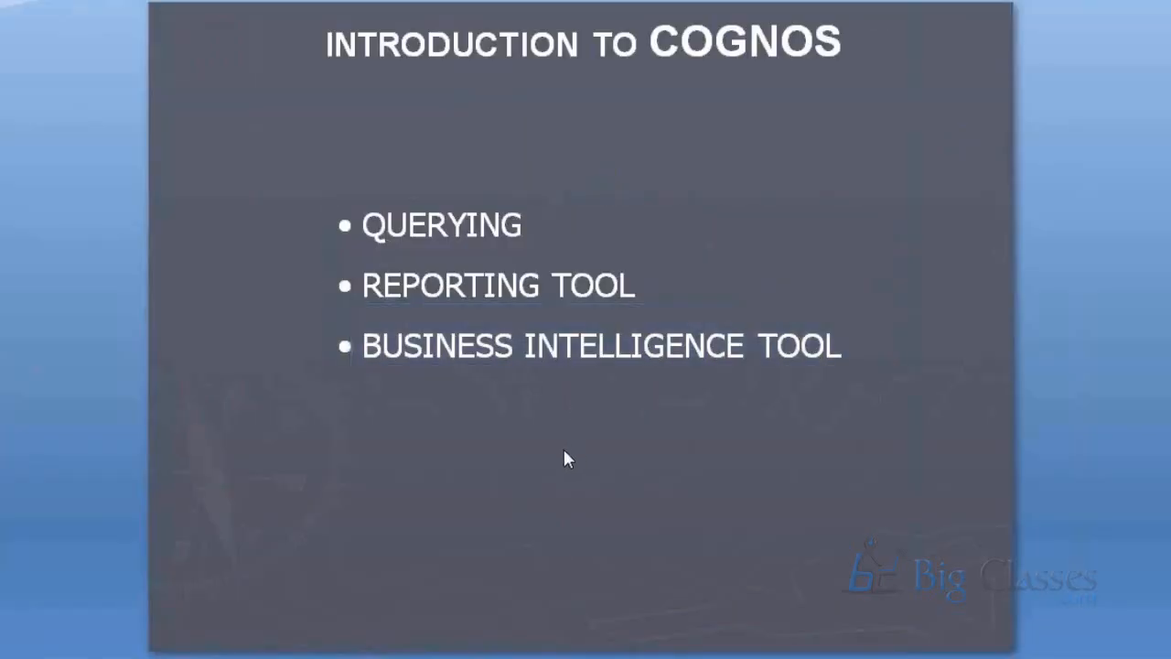